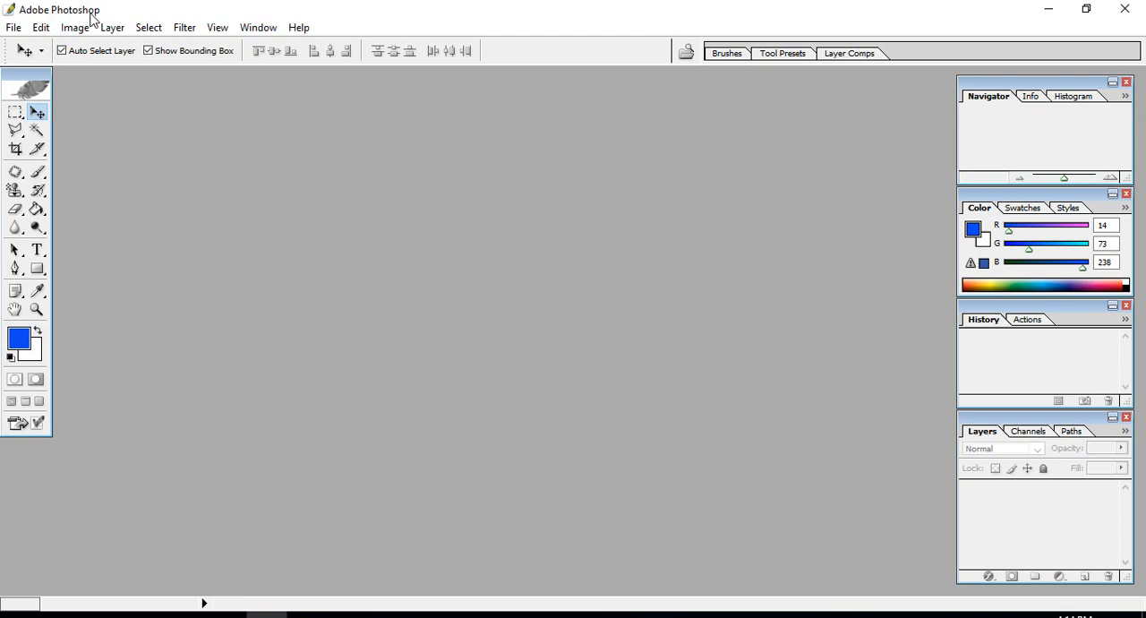
click(543, 20)
click(13, 27)
click(40, 65)
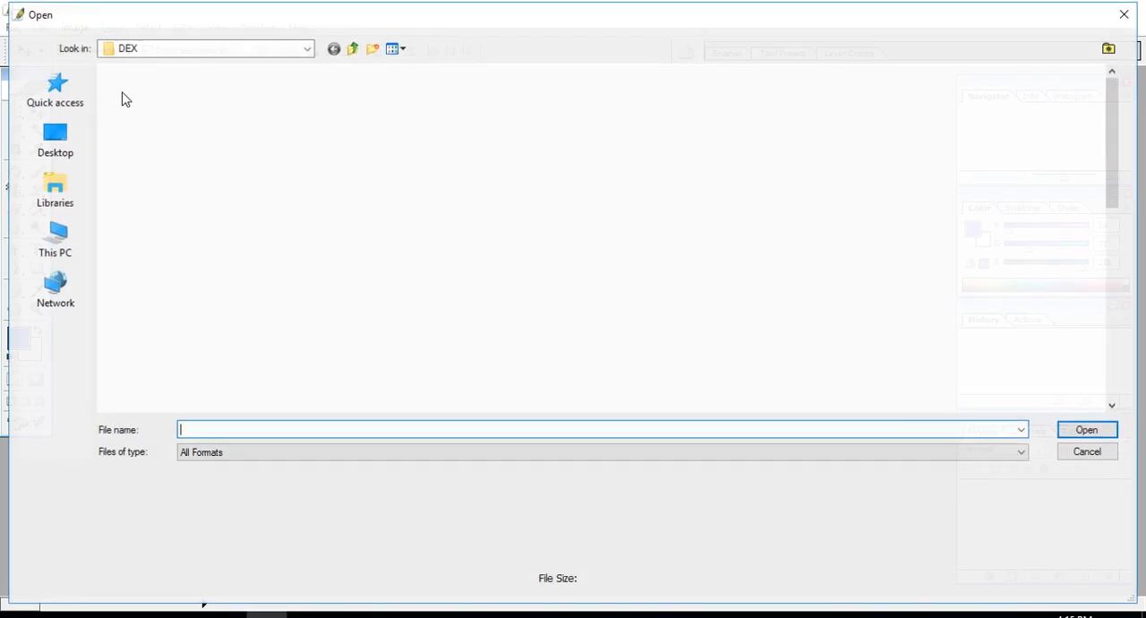
scroll(462, 258, down, 5)
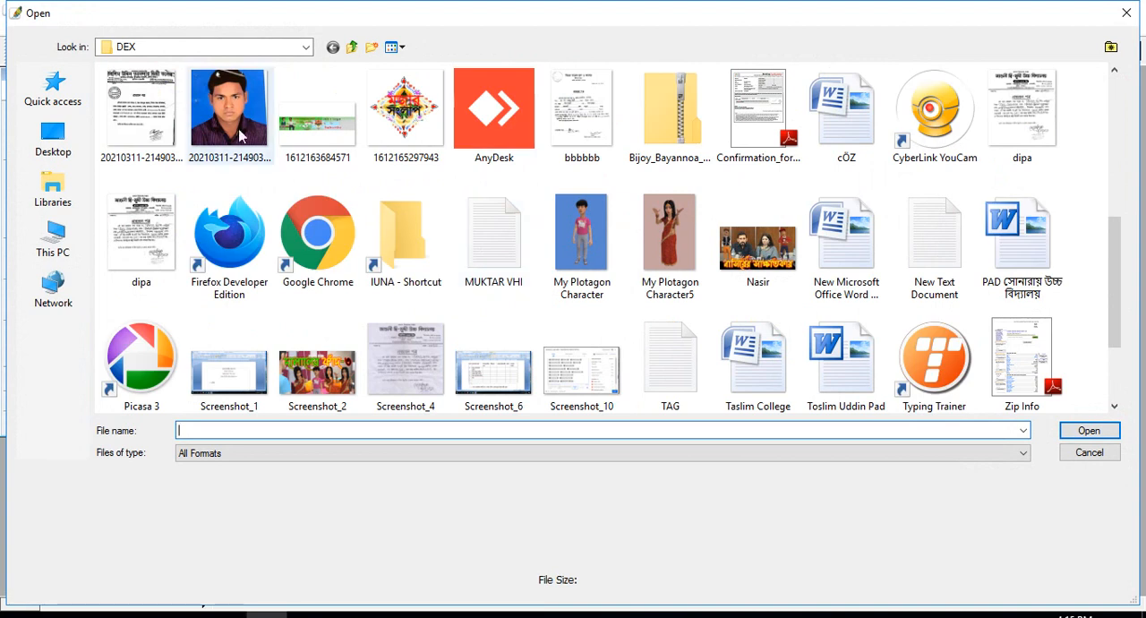
double_click(225, 103)
drag(125, 93, 441, 103)
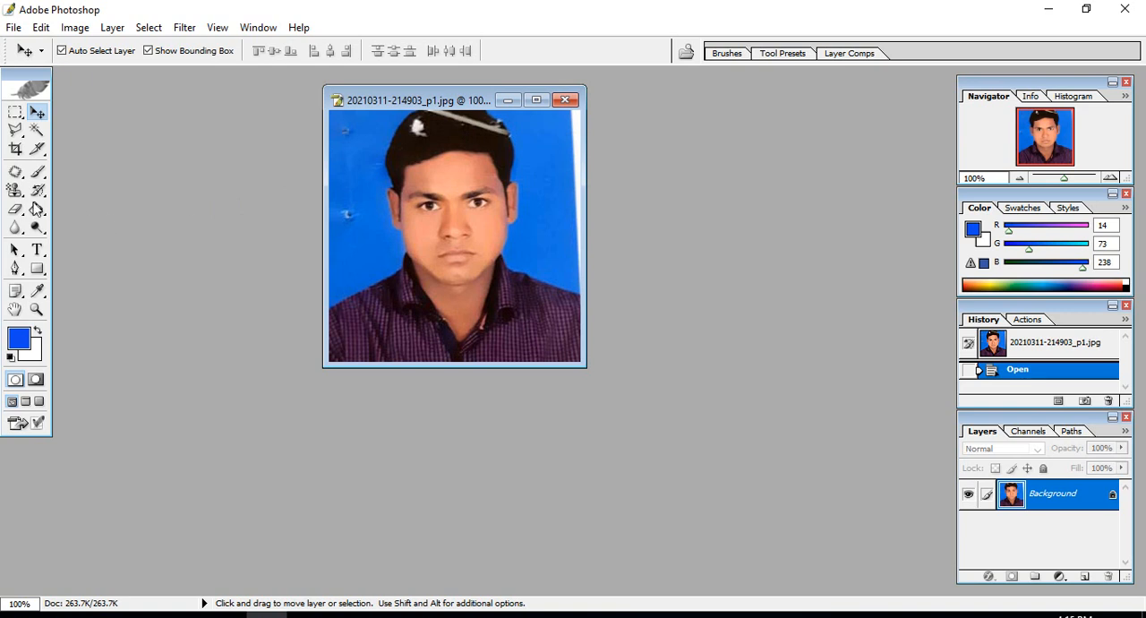
- Remove the white spot in the man's hair with the Patch tool, using clean dark hair as the replacement, and deselect
click(14, 190)
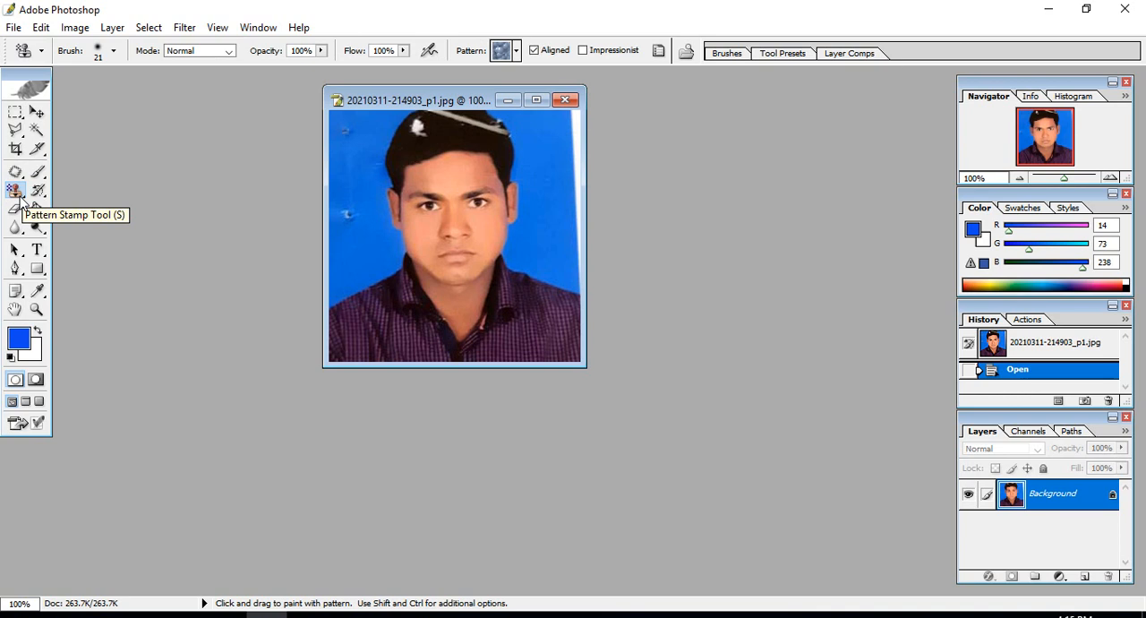
click(19, 197)
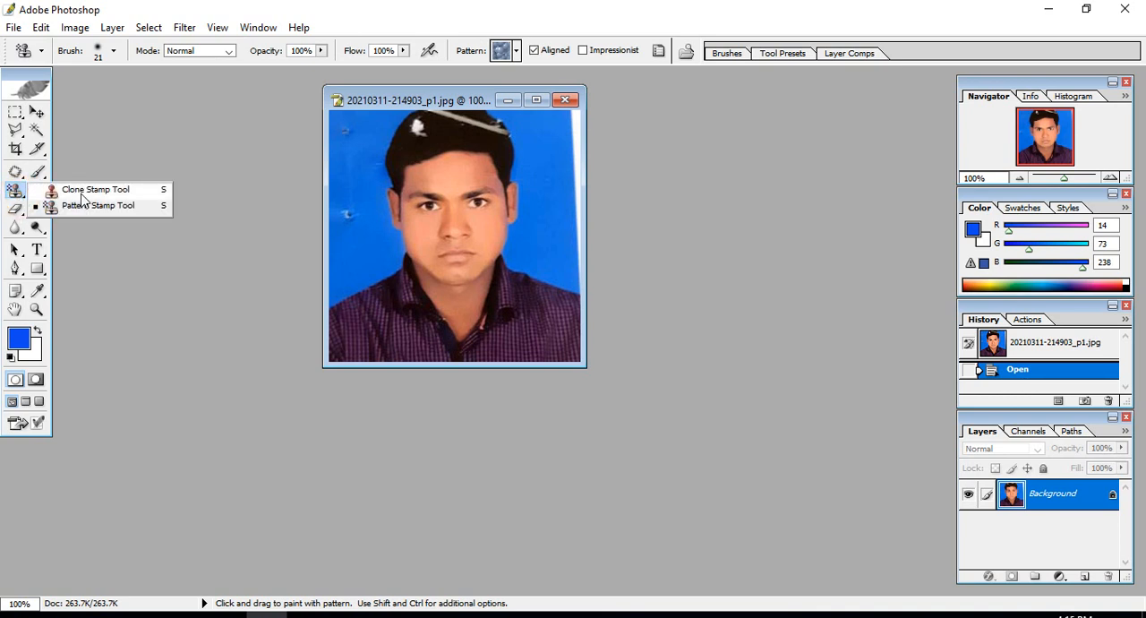
click(18, 170)
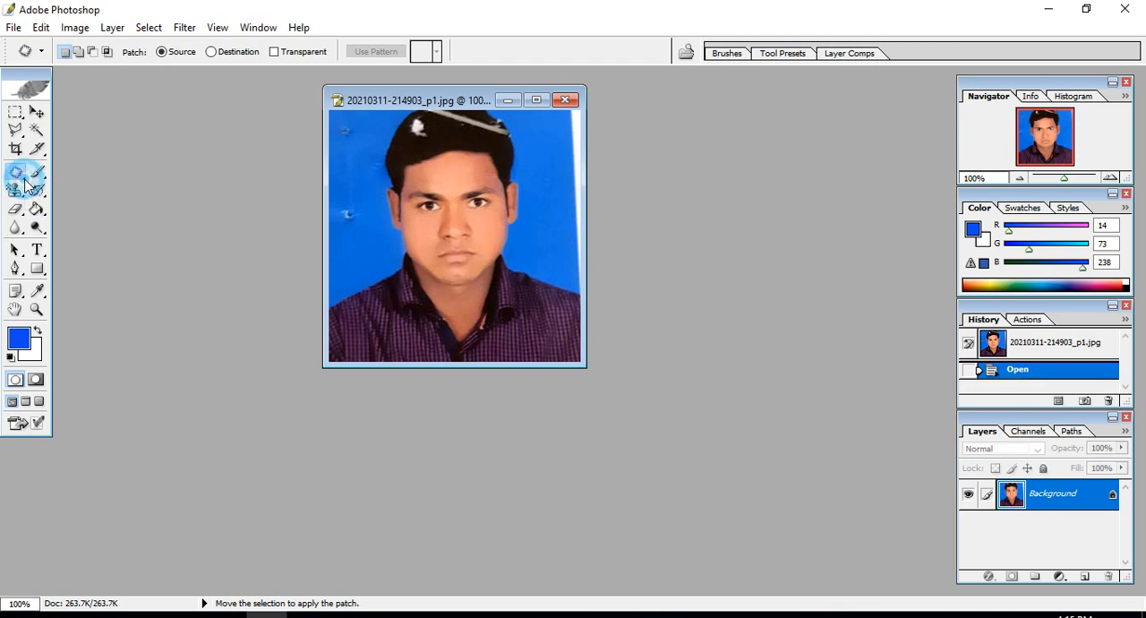
click(16, 173)
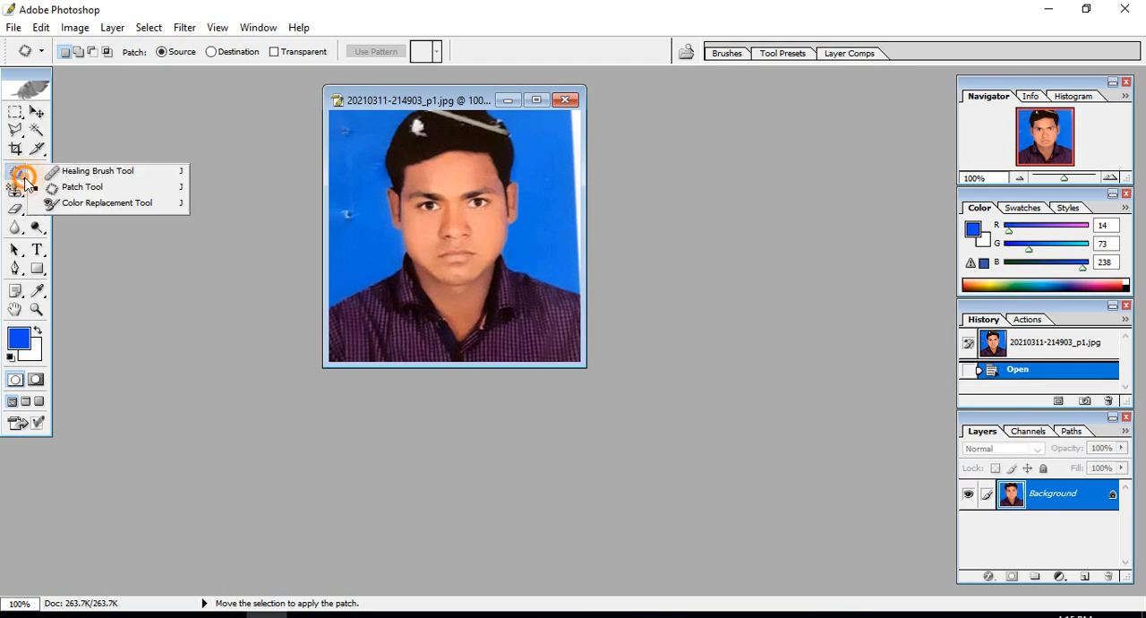
click(85, 190)
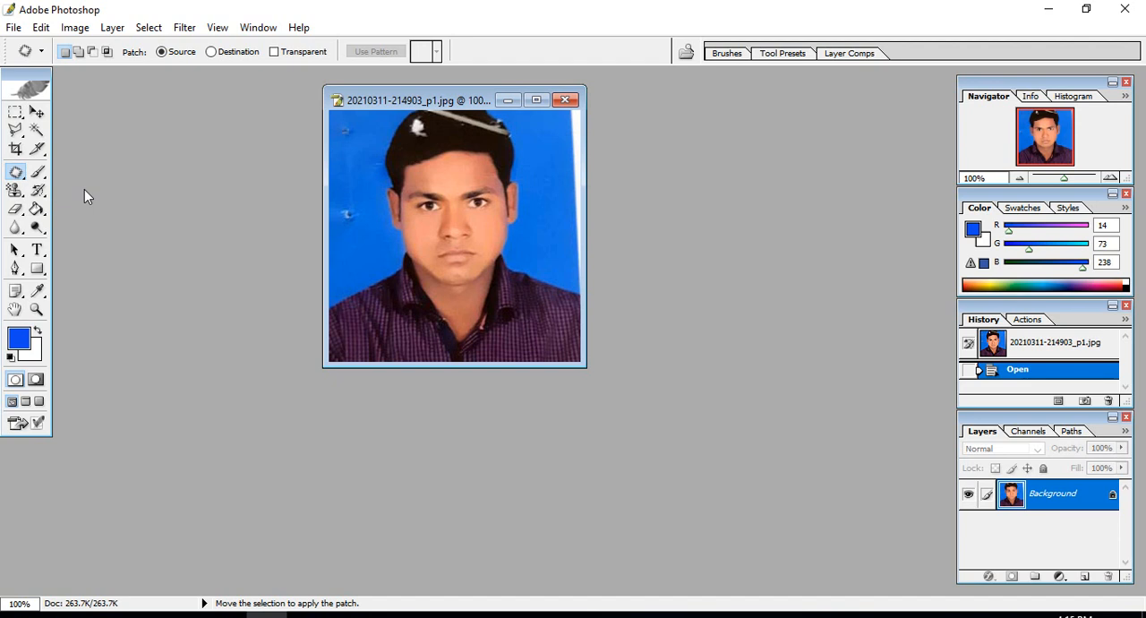
mouse_move(434, 127)
mouse_down()
mouse_move(419, 109)
mouse_move(408, 136)
mouse_move(422, 142)
mouse_move(434, 118)
mouse_move(435, 134)
mouse_up()
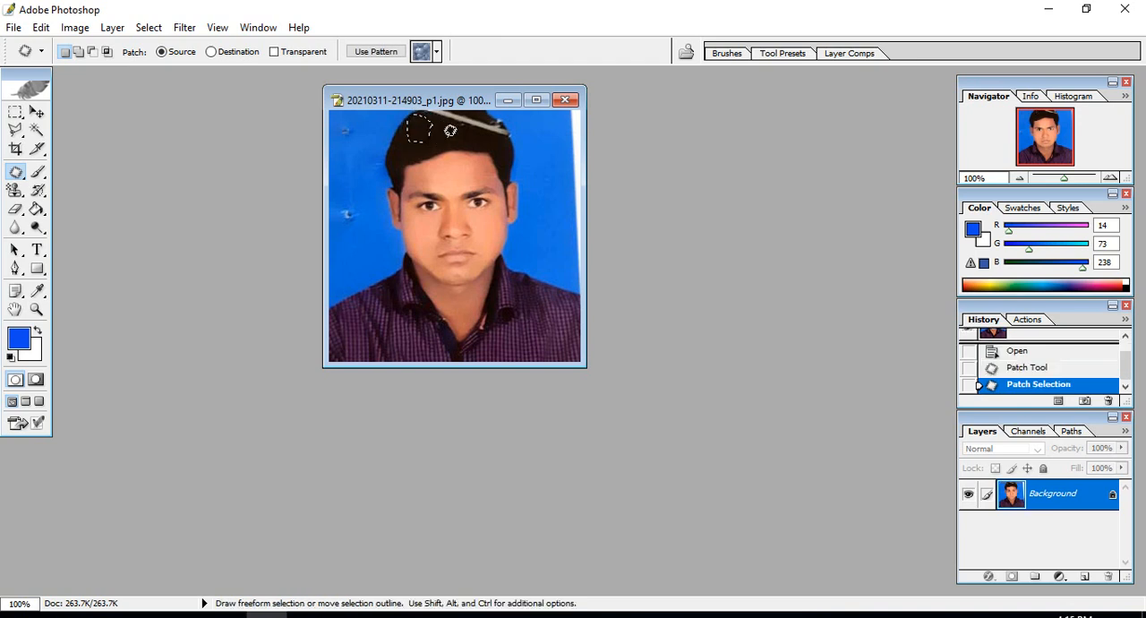
click(428, 139)
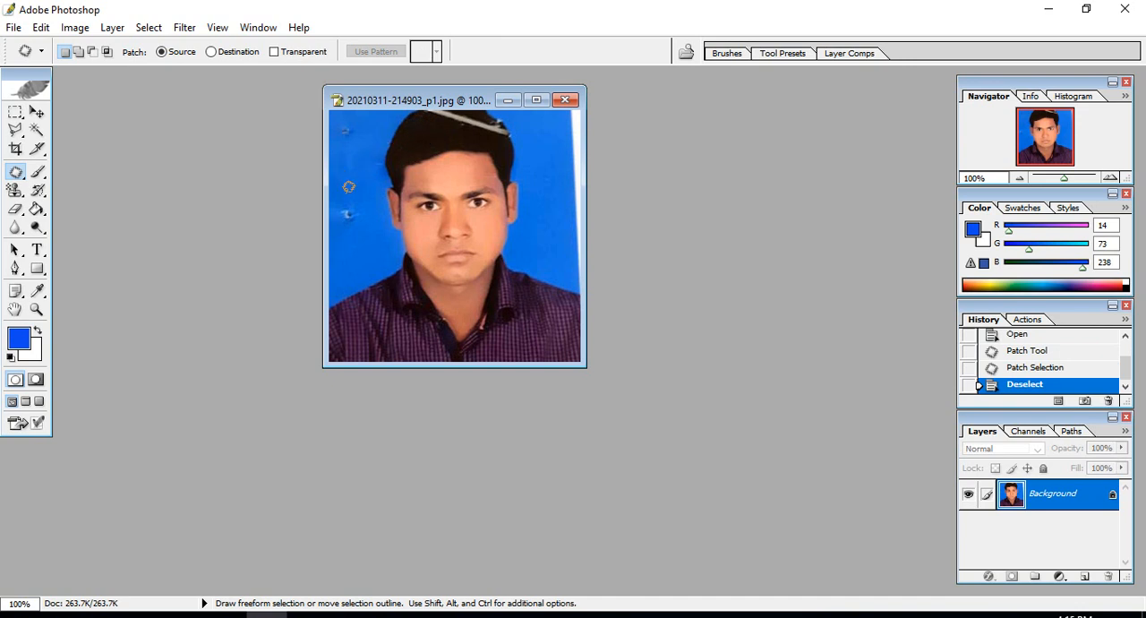
- Switch to the Clone Stamp tool and sample the dark hair above the forehead as the clone source
click(13, 194)
right_click(12, 195)
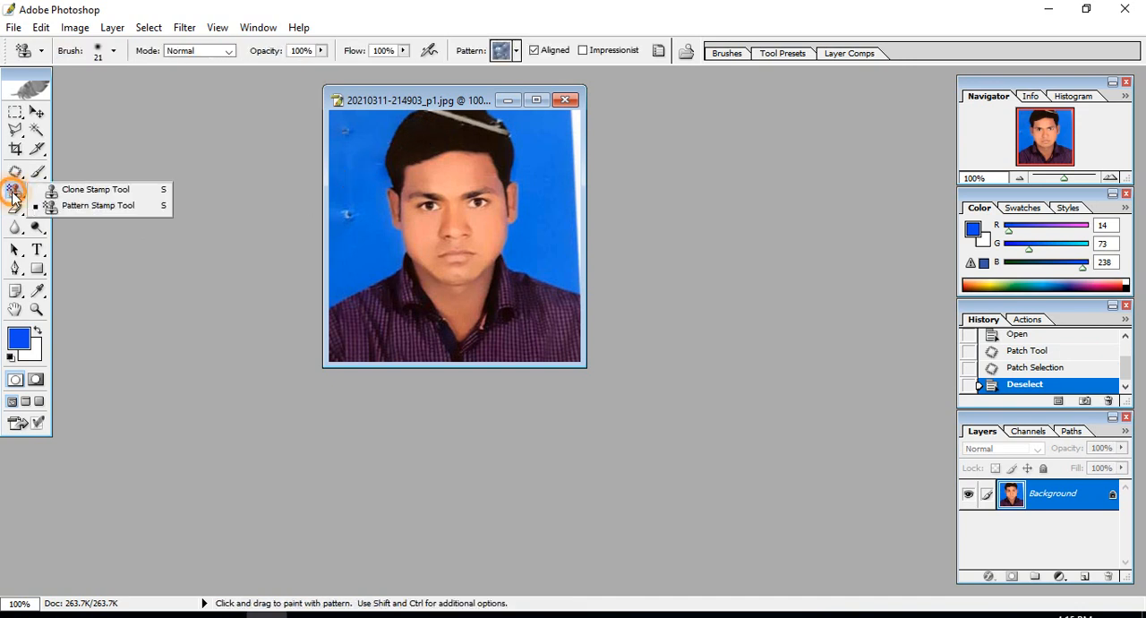
click(76, 189)
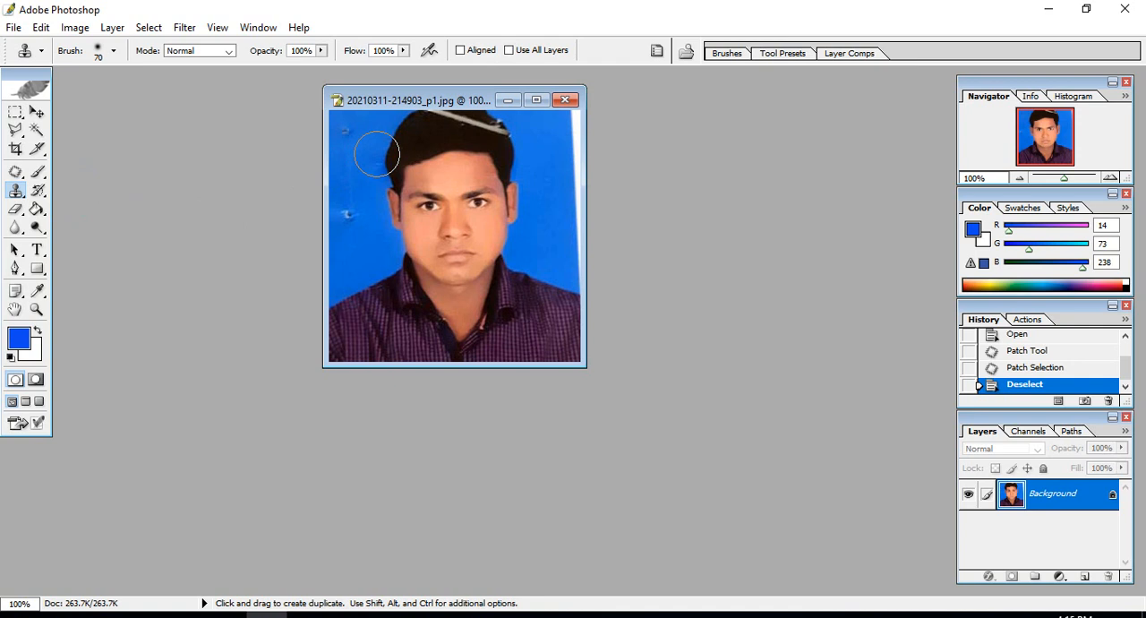
alt+click(415, 142)
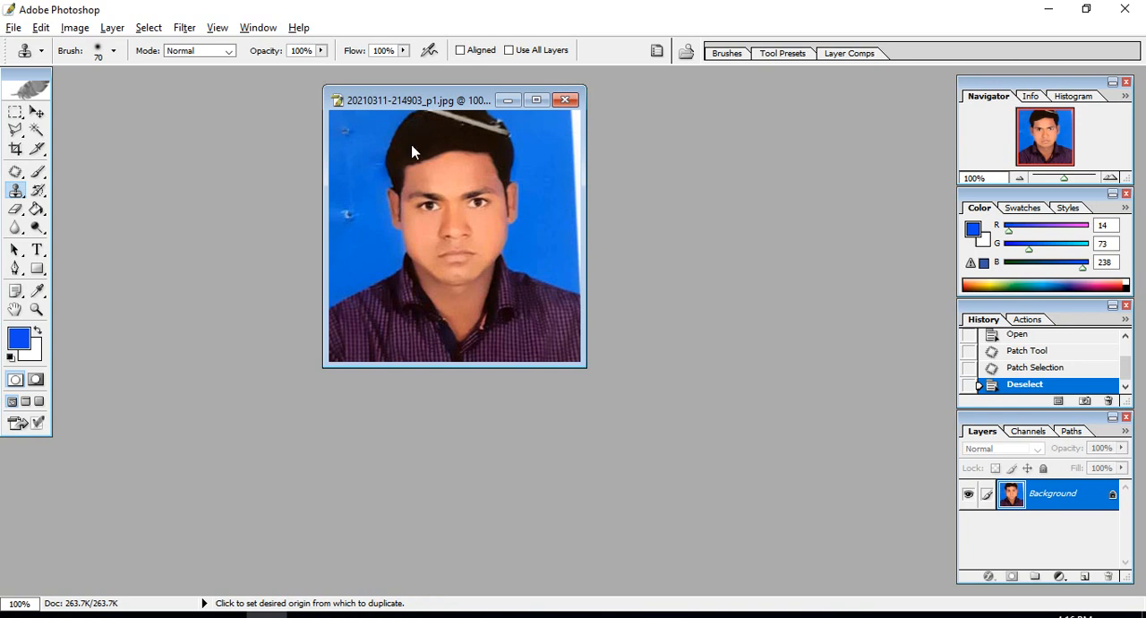
click(15, 190)
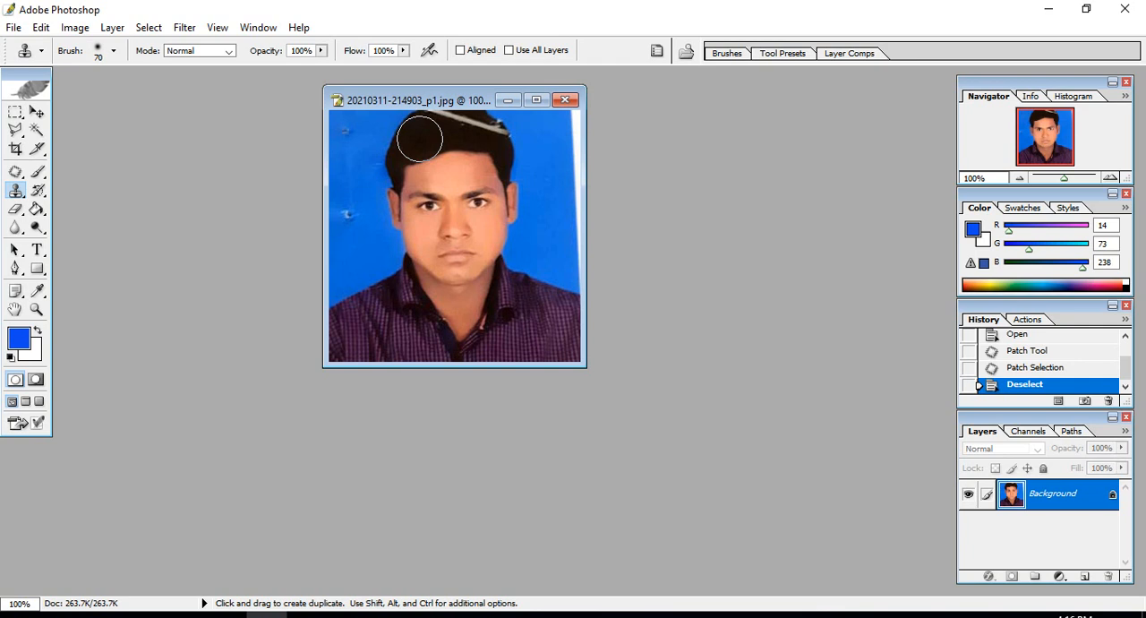
key(alt)
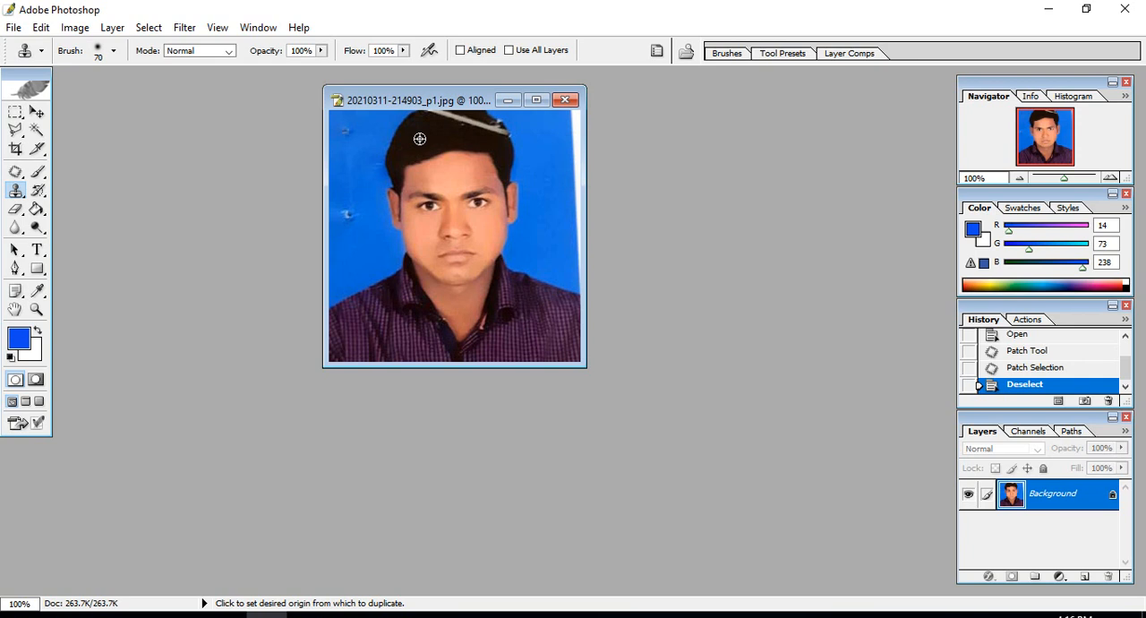
alt+click(417, 141)
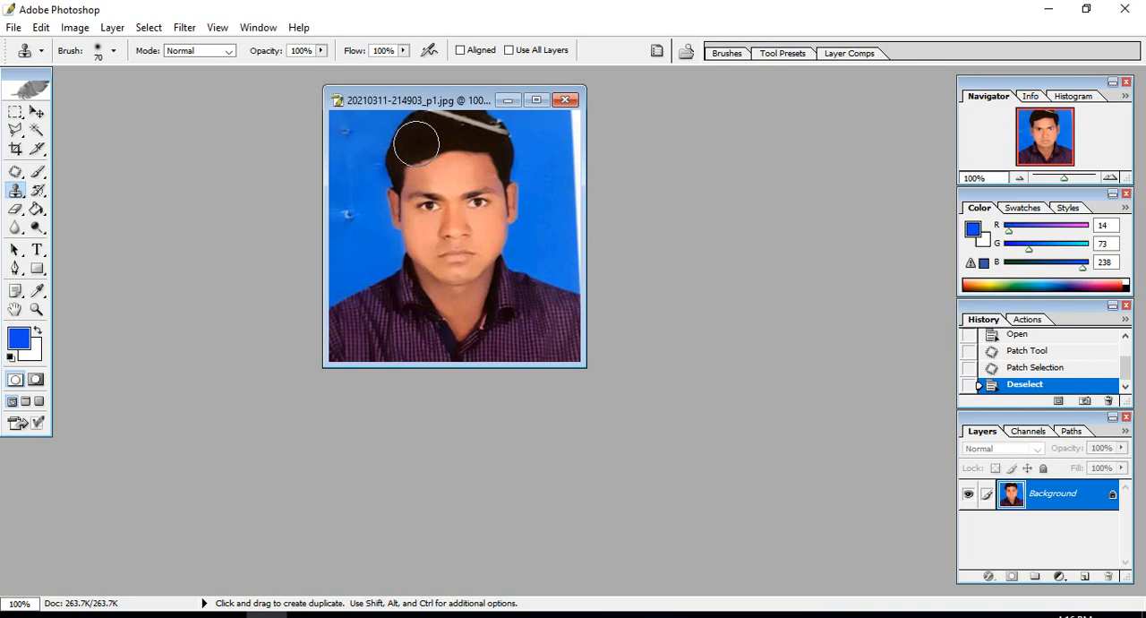
- Reduce the clone brush to size 30 and paint dark hair over the white streak across the top of the head
key(bracketleft)
key(bracketleft)
key(bracketleft)
drag(428, 123, 486, 122)
key(bracketleft)
click(484, 126)
click(490, 129)
click(496, 131)
click(499, 133)
click(493, 132)
click(490, 129)
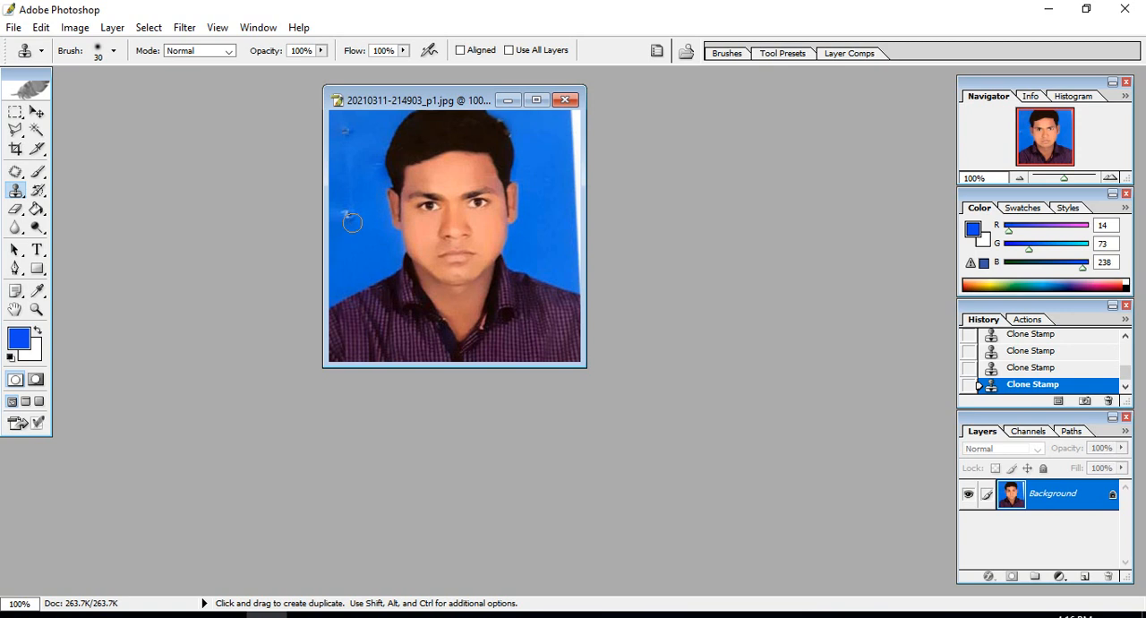
- Sample clean blue background and clone it over the two marks on the backdrop beside the head
key(alt)
alt+click(354, 262)
click(350, 215)
click(348, 211)
click(346, 210)
click(346, 209)
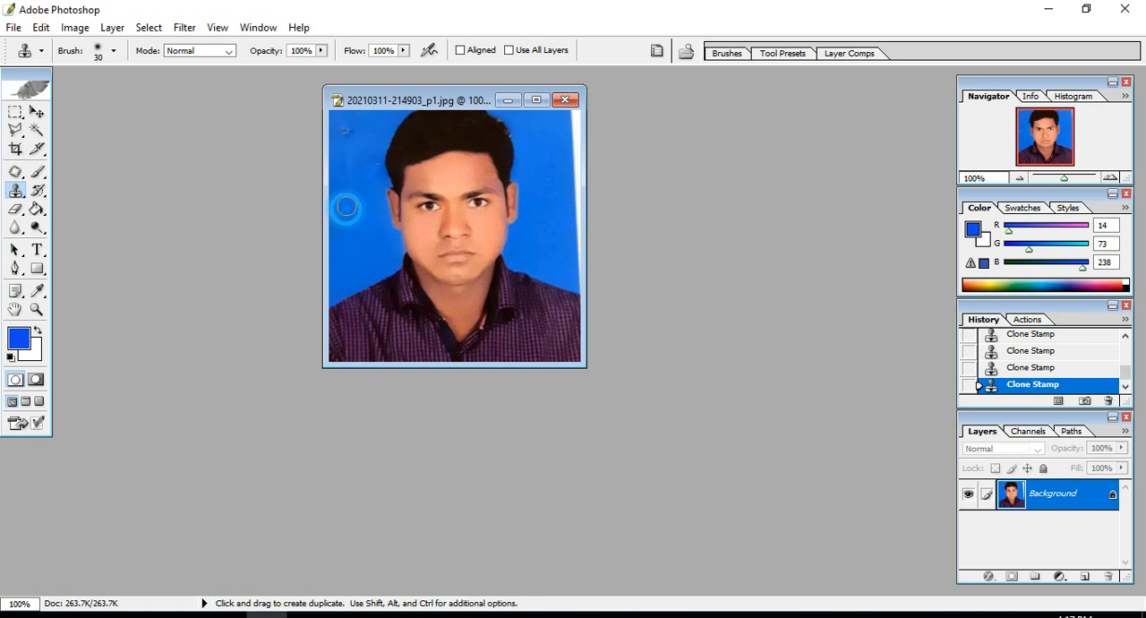
click(345, 130)
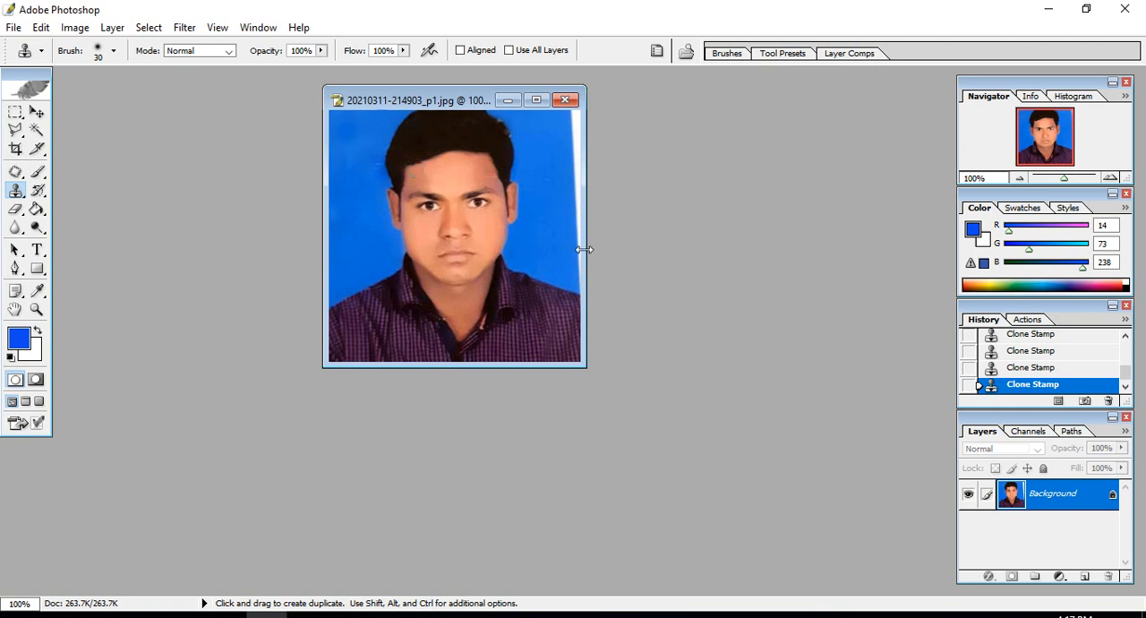
- Maximize the photo window, distort the whole image by its upper-right corner to push the white edge strip off the canvas, and deselect
double_click(470, 93)
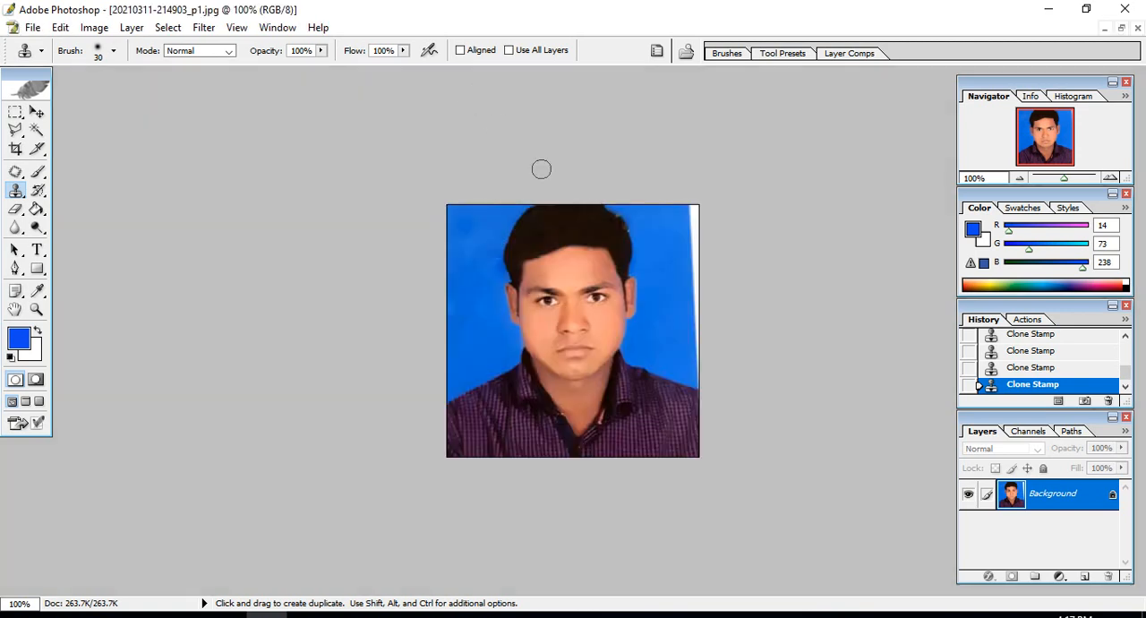
key(ctrl+a)
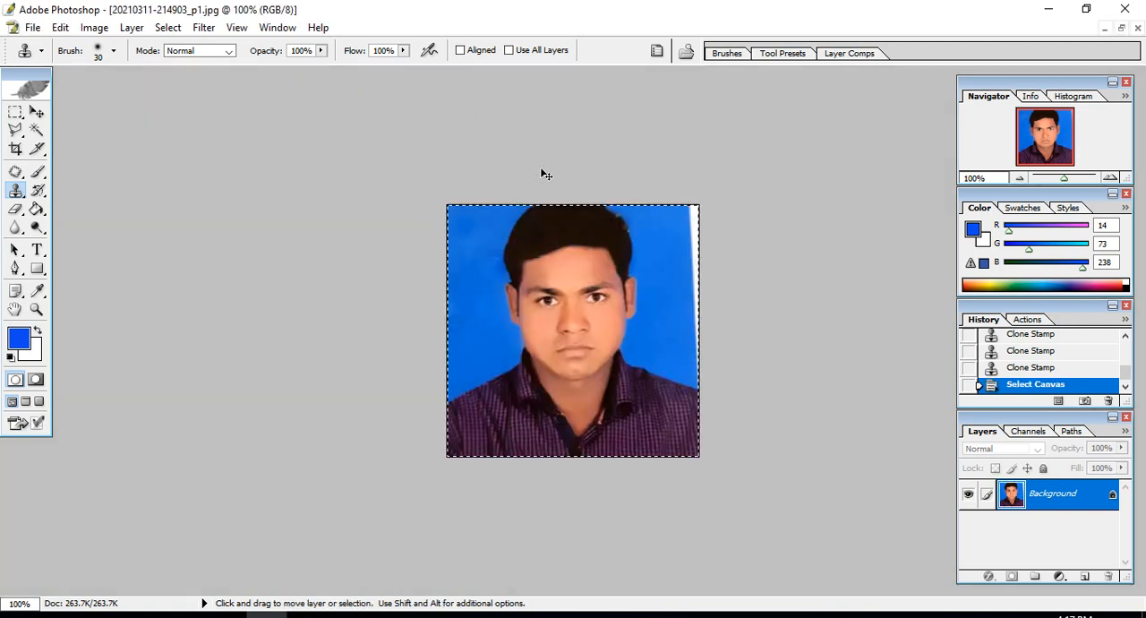
key(ctrl+t)
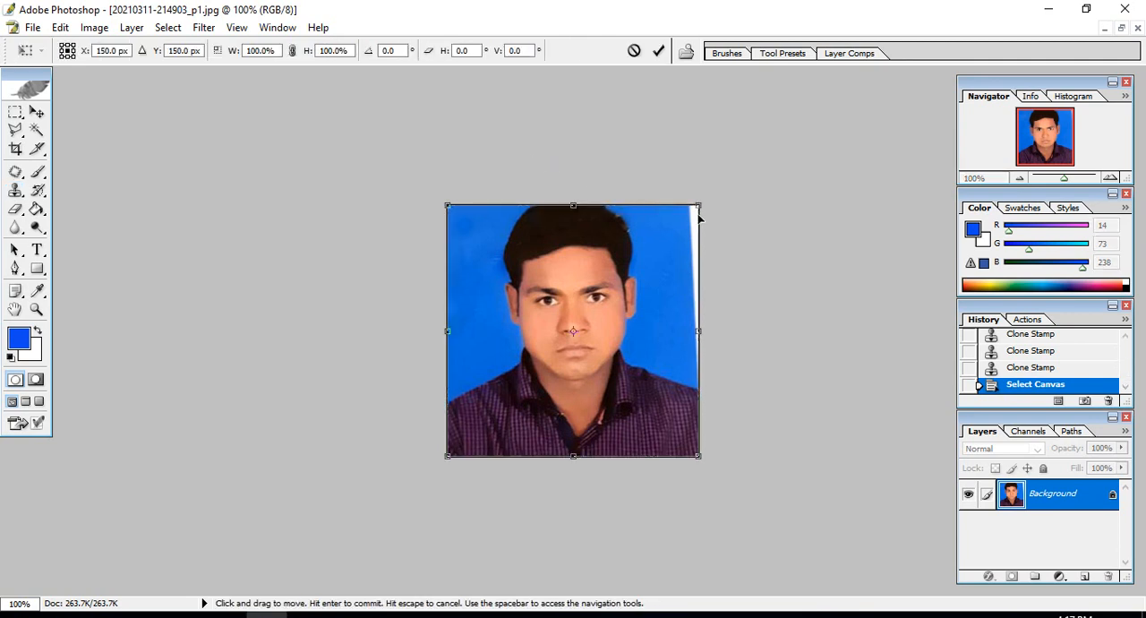
drag(699, 205, 707, 205)
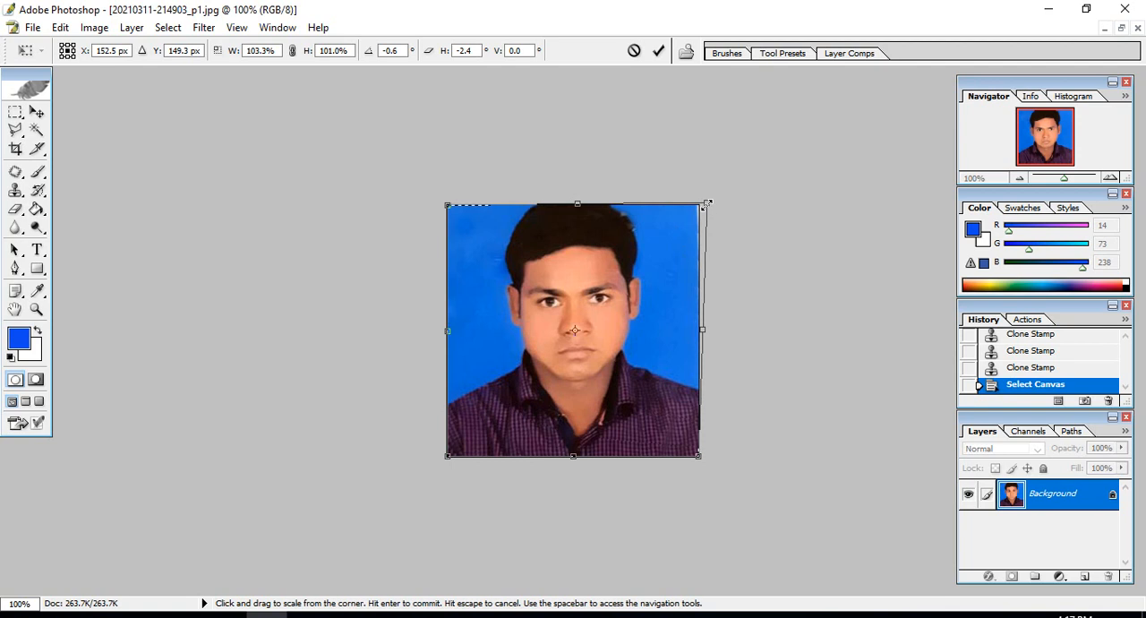
drag(706, 202, 712, 204)
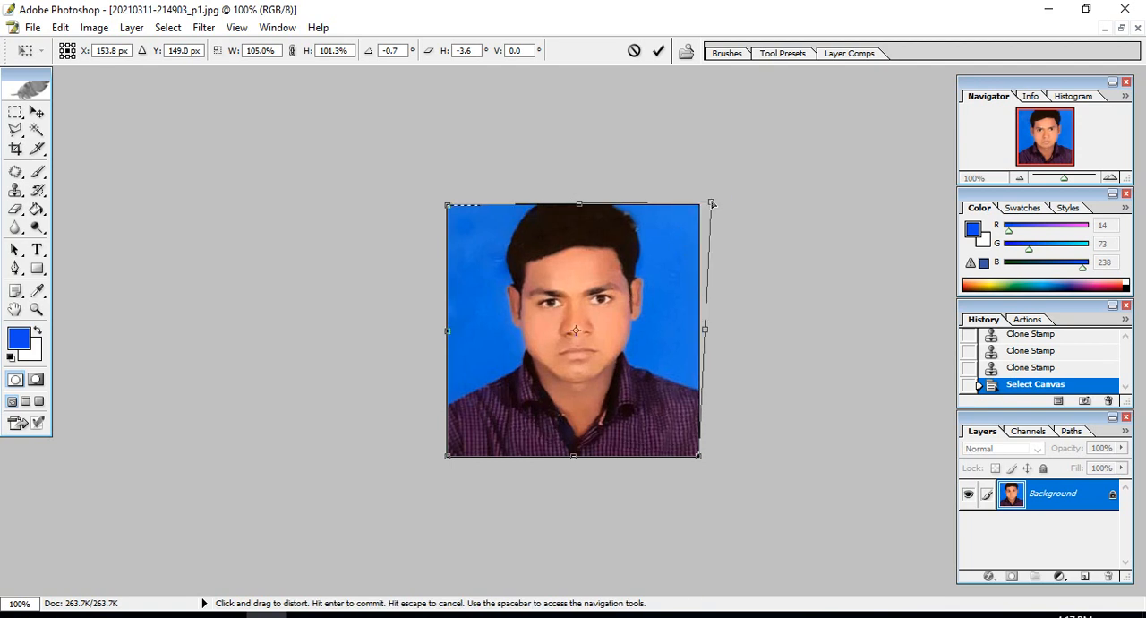
key(Return)
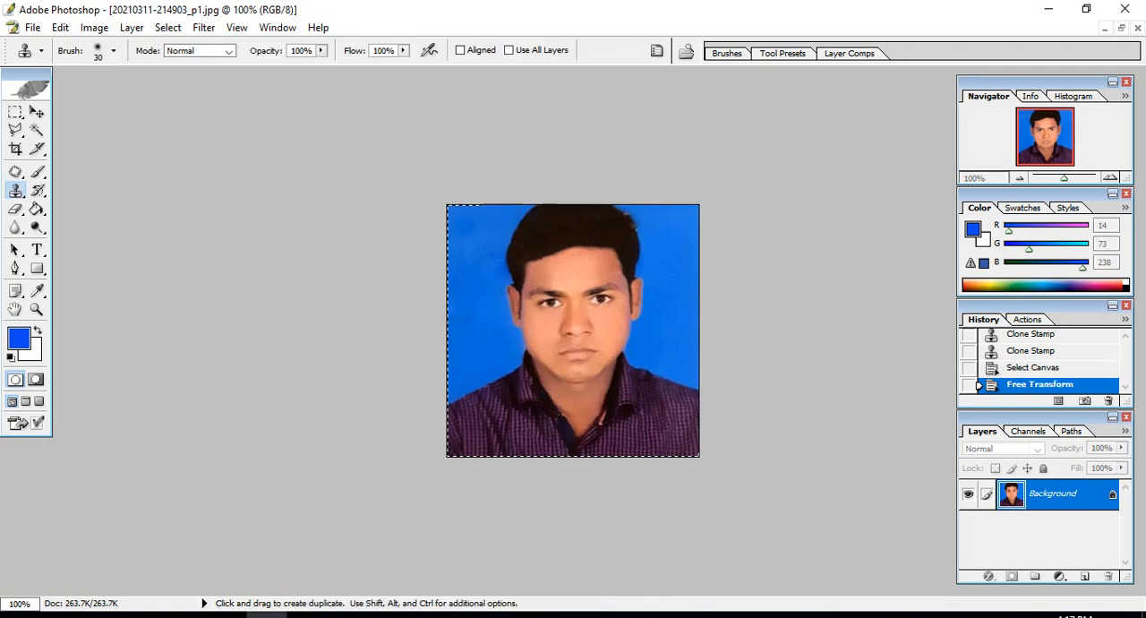
click(757, 209)
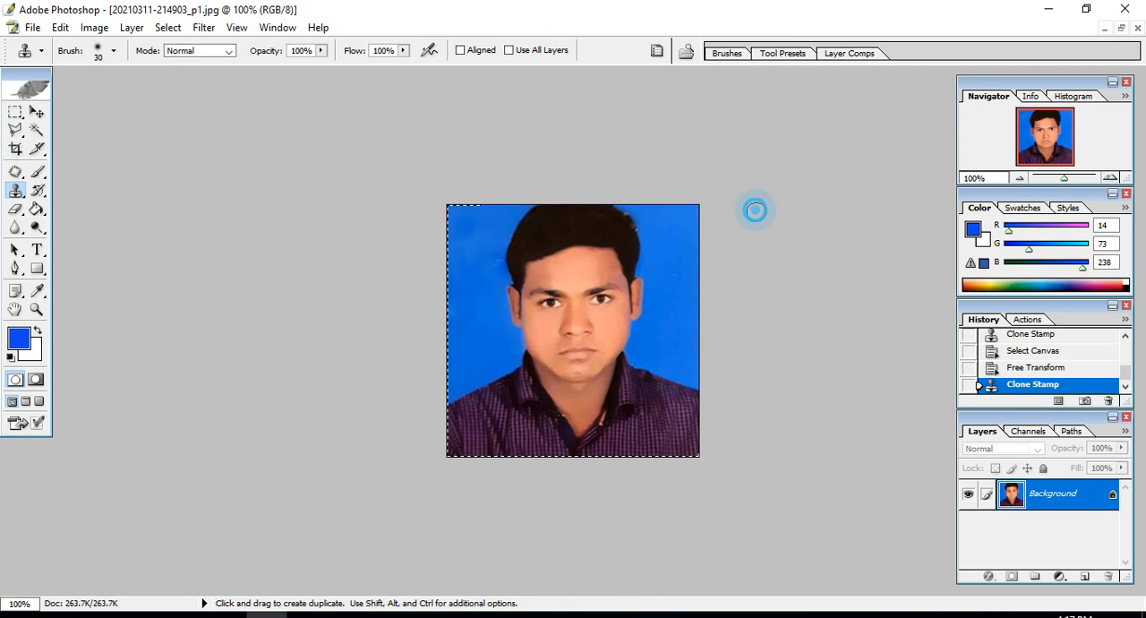
click(15, 112)
click(289, 186)
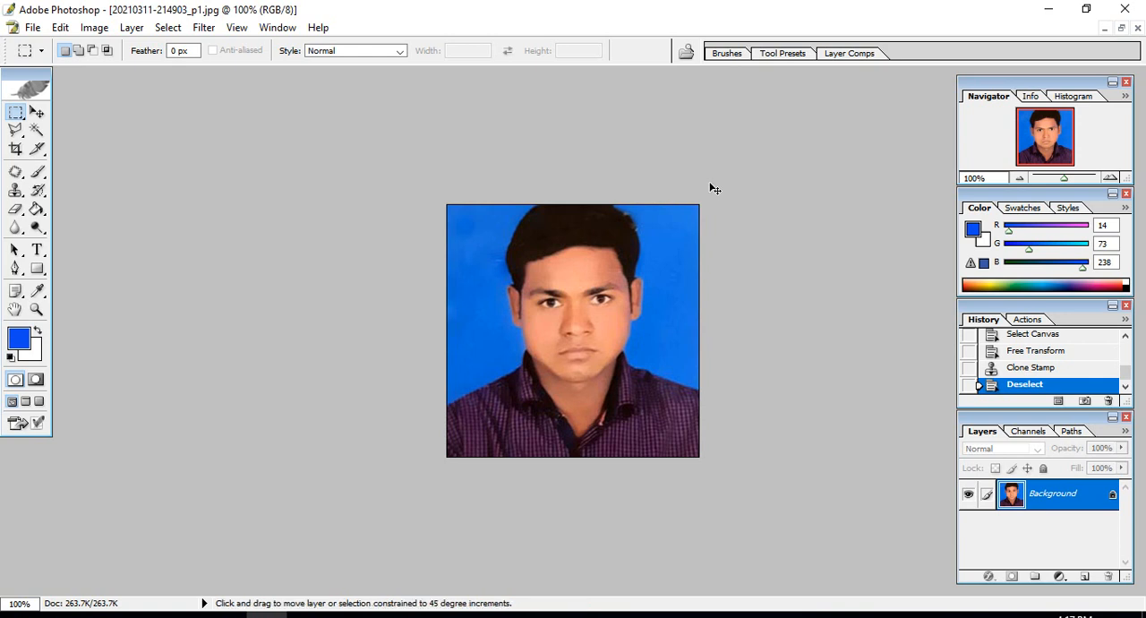
- Save the retouched photo to the Desktop as a JPEG named aaxdfdsf
key(ctrl+shift+s)
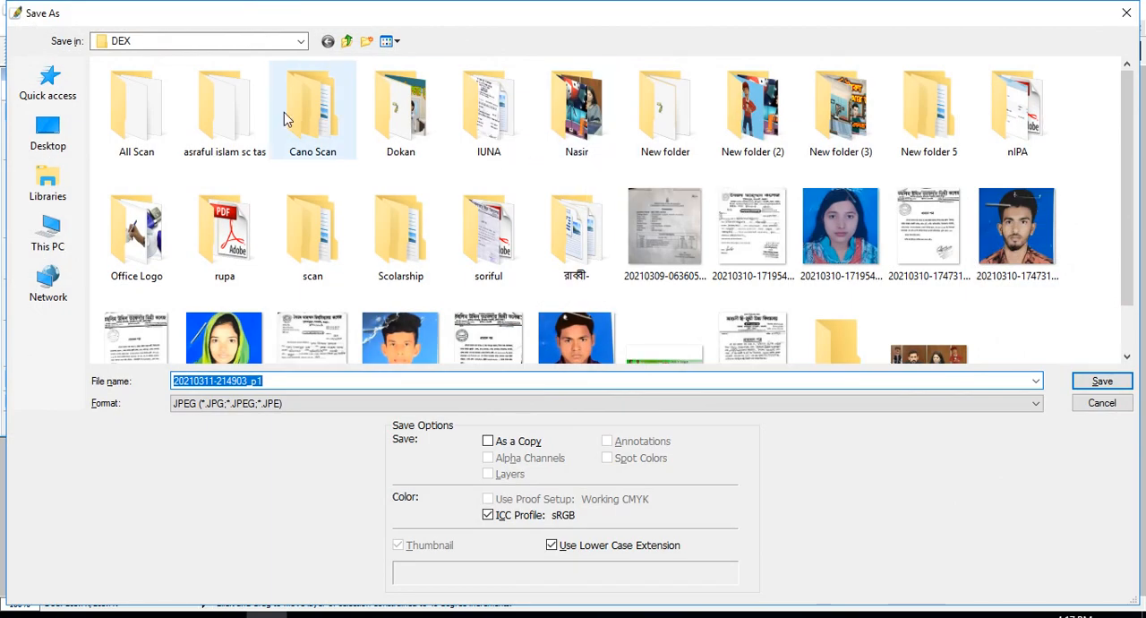
click(60, 139)
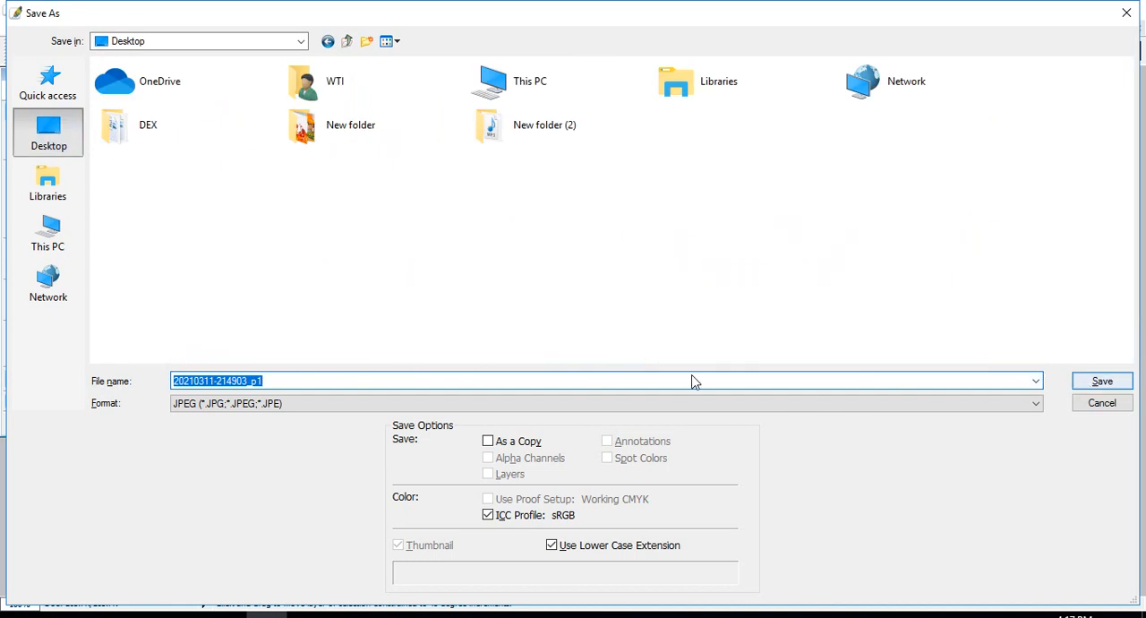
text(aa)
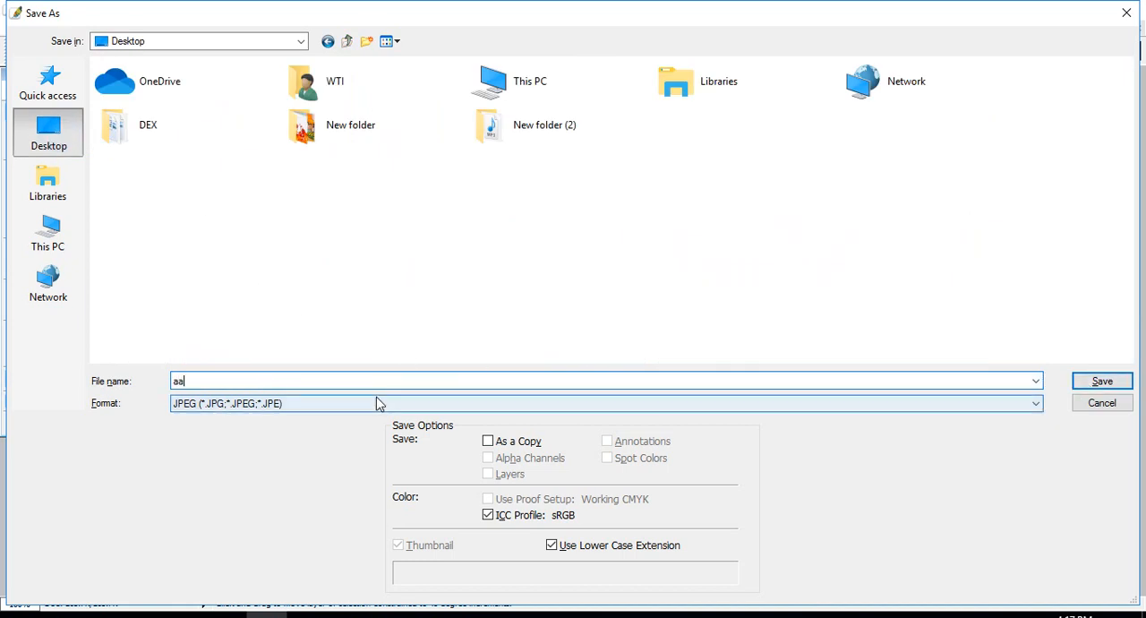
text(xdfdsf)
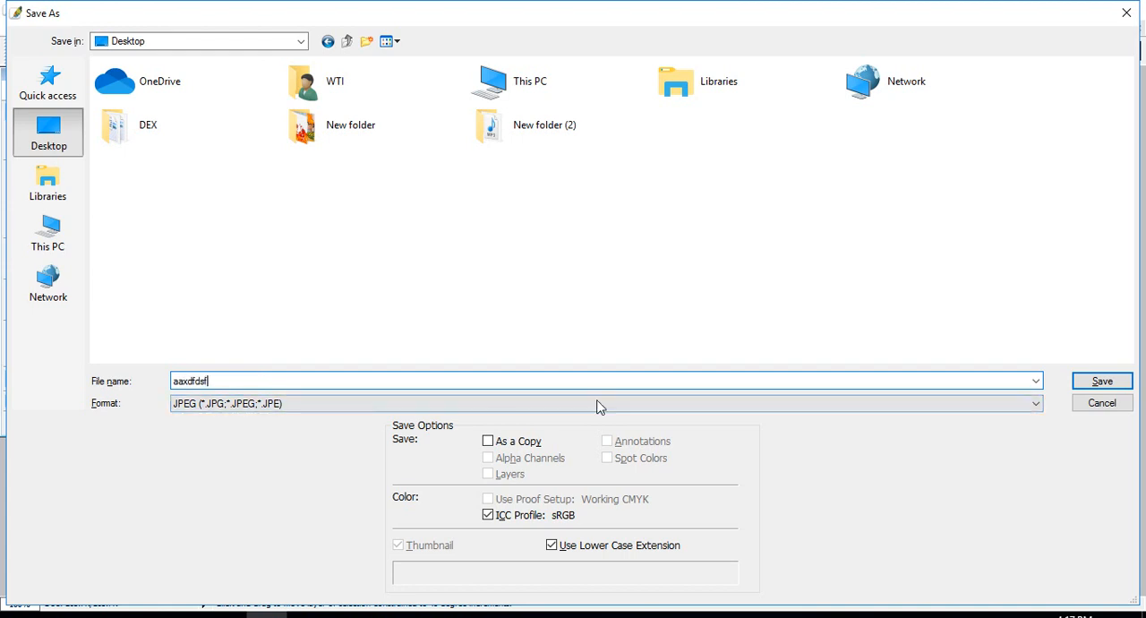
click(1102, 381)
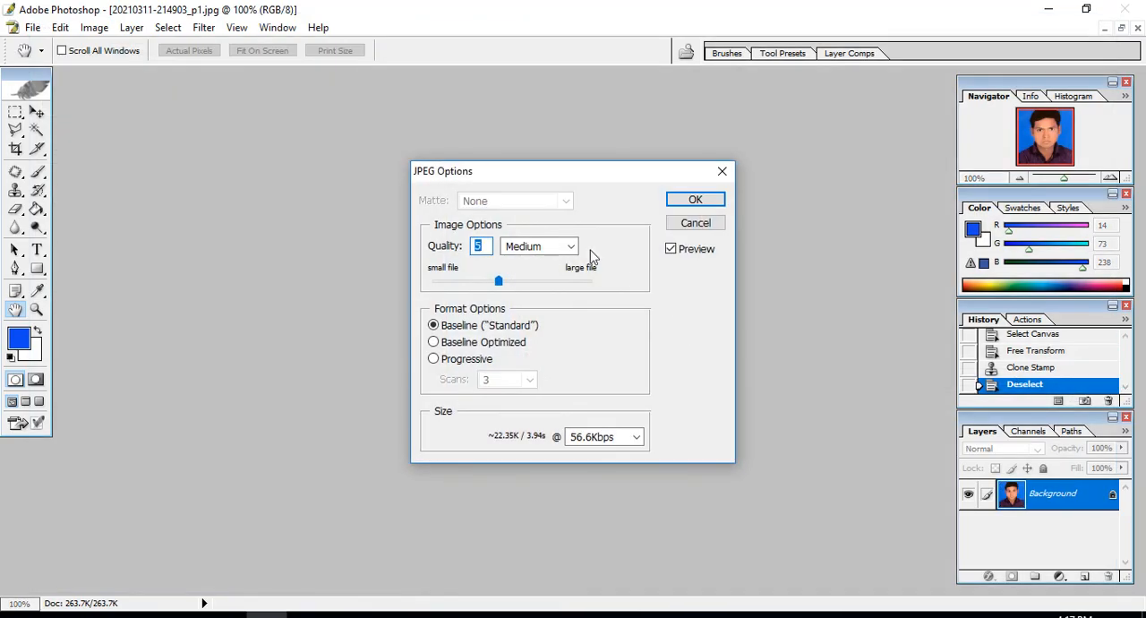
- Set the JPEG quality to 12 (Maximum) and complete the export with the Baseline ("Standard") format
click(499, 282)
drag(499, 282, 631, 284)
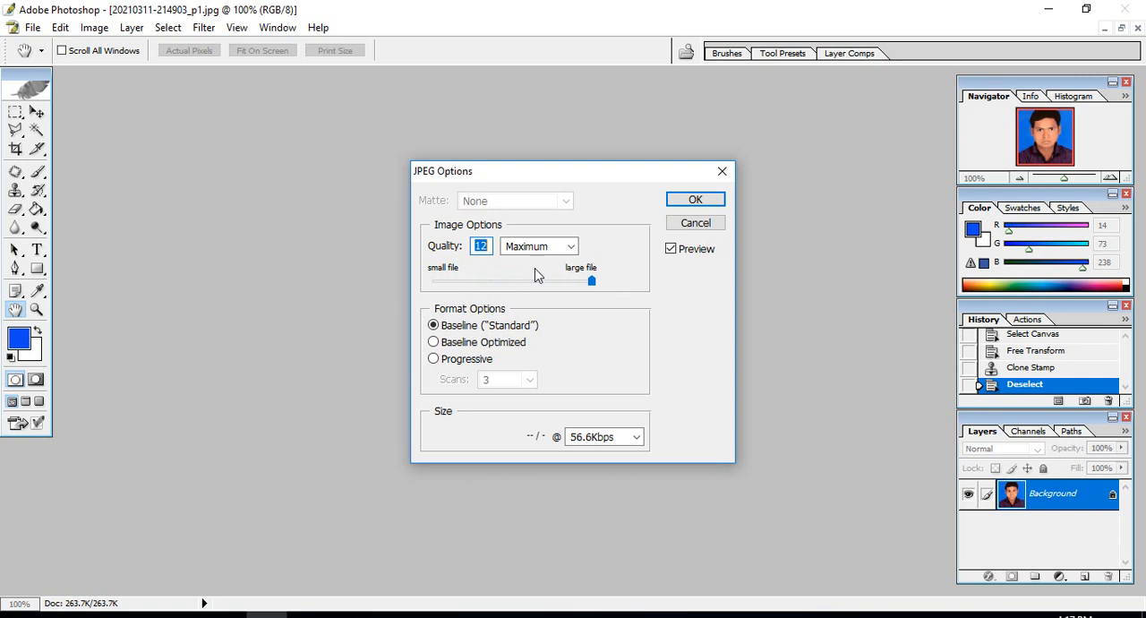
click(595, 281)
click(596, 282)
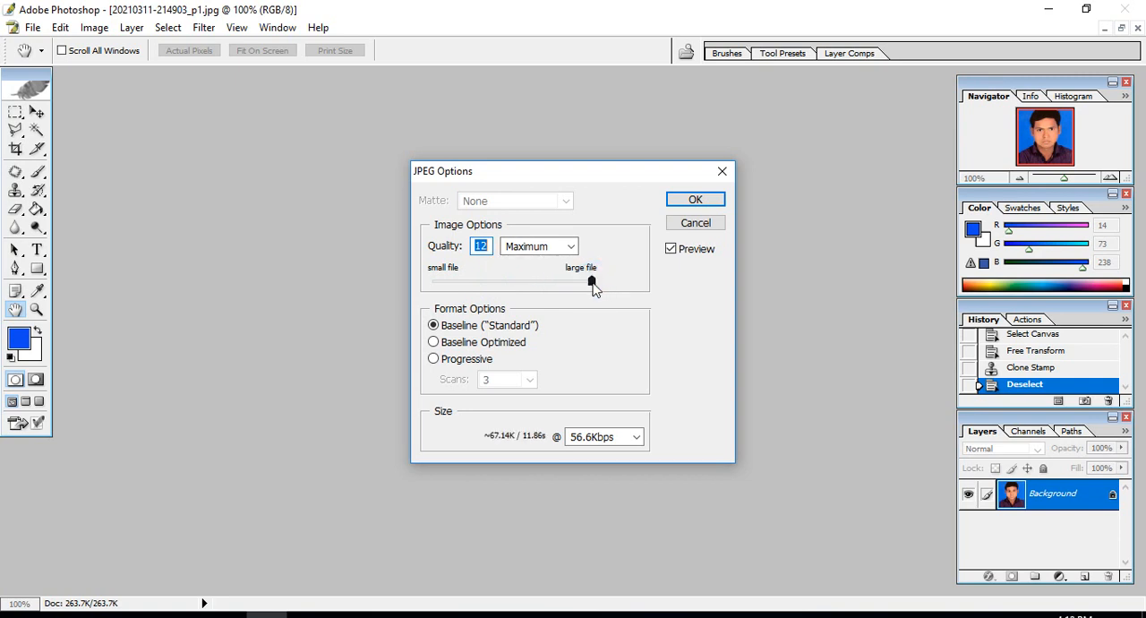
click(695, 202)
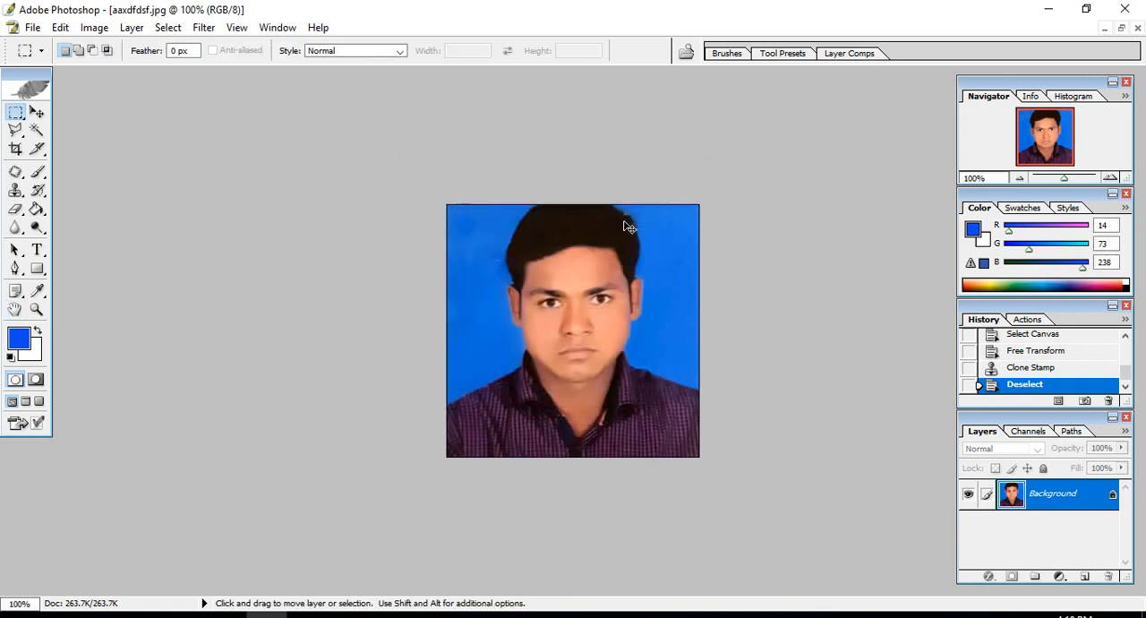
- Save another version of the photo to the Desktop as aaxdfdsfdfdf in JPEG format, with quality 12 (Maximum) and Baseline ("Standard")
key(ctrl+shift+s)
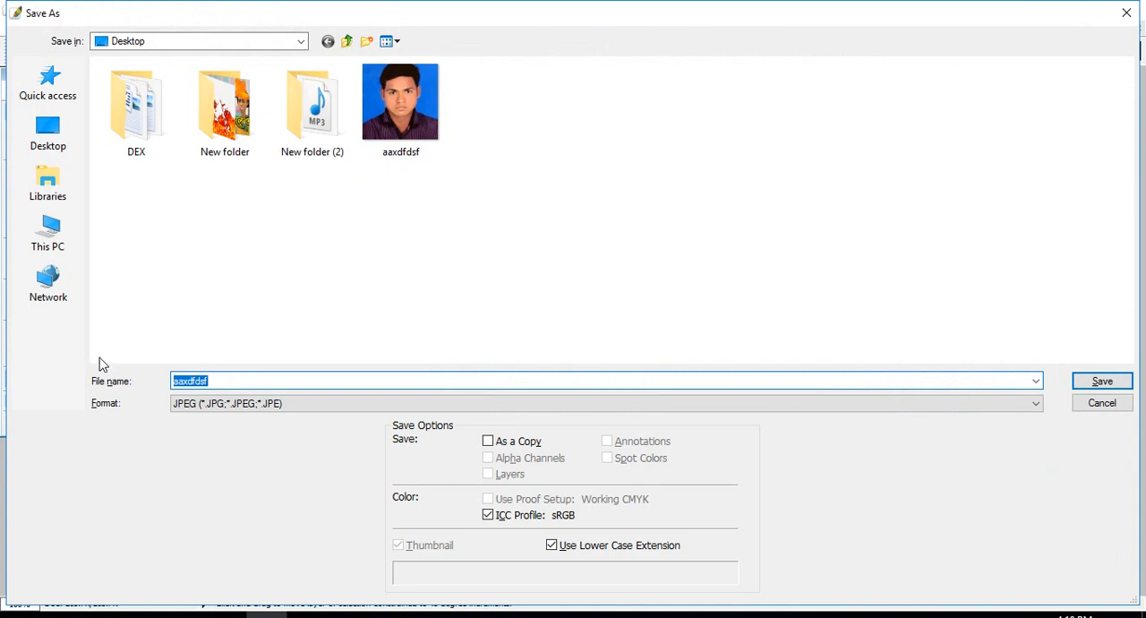
click(226, 381)
click(199, 405)
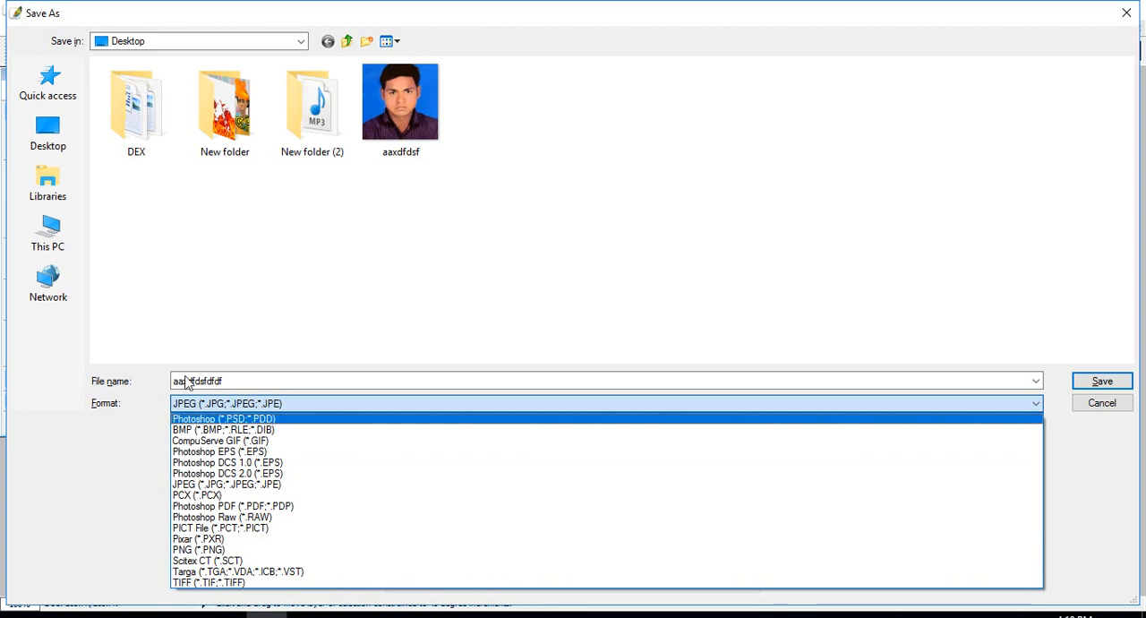
click(370, 240)
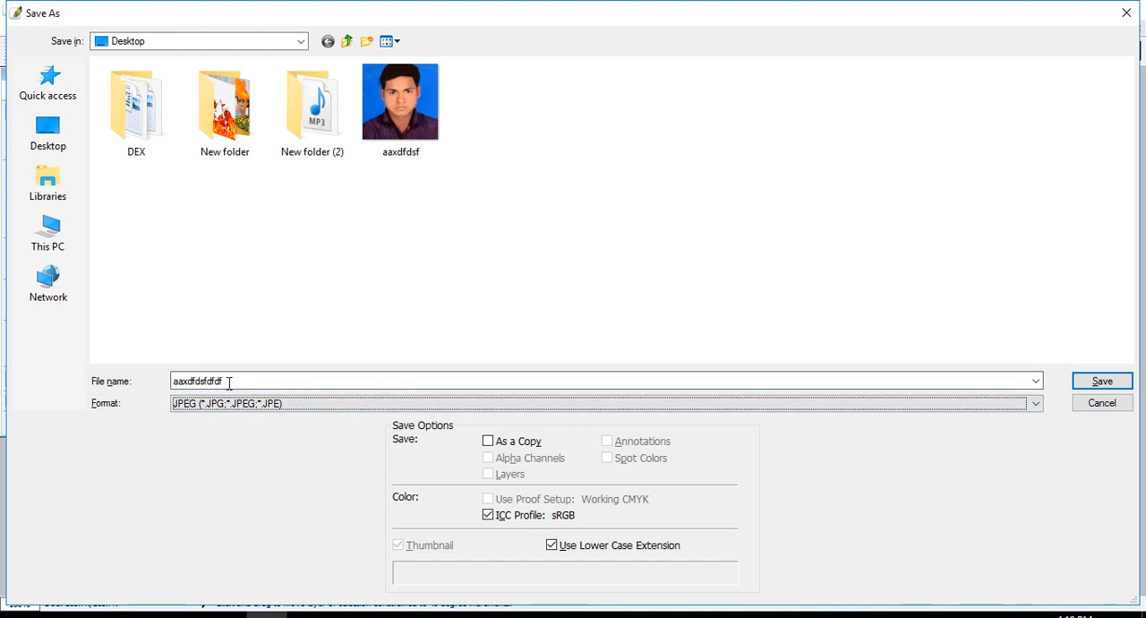
click(270, 404)
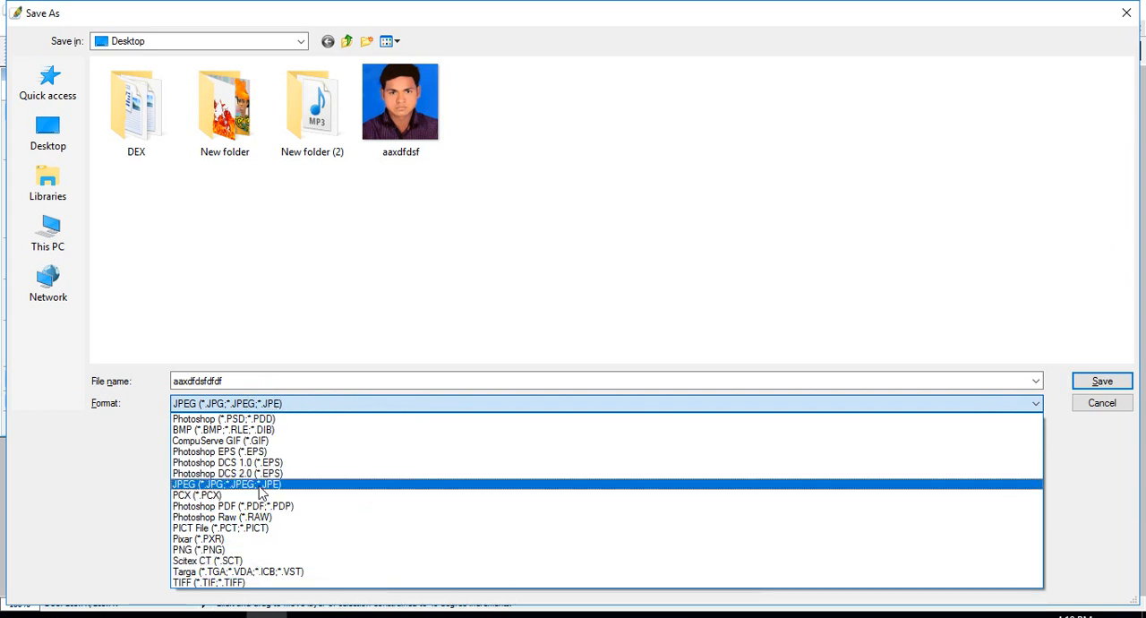
click(398, 269)
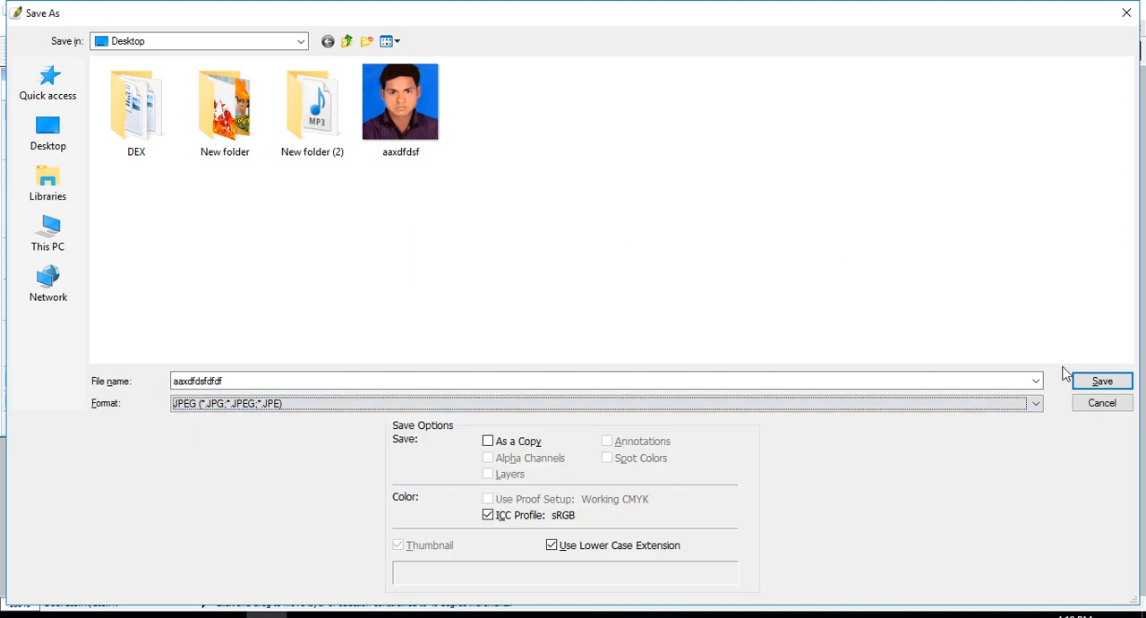
click(1085, 379)
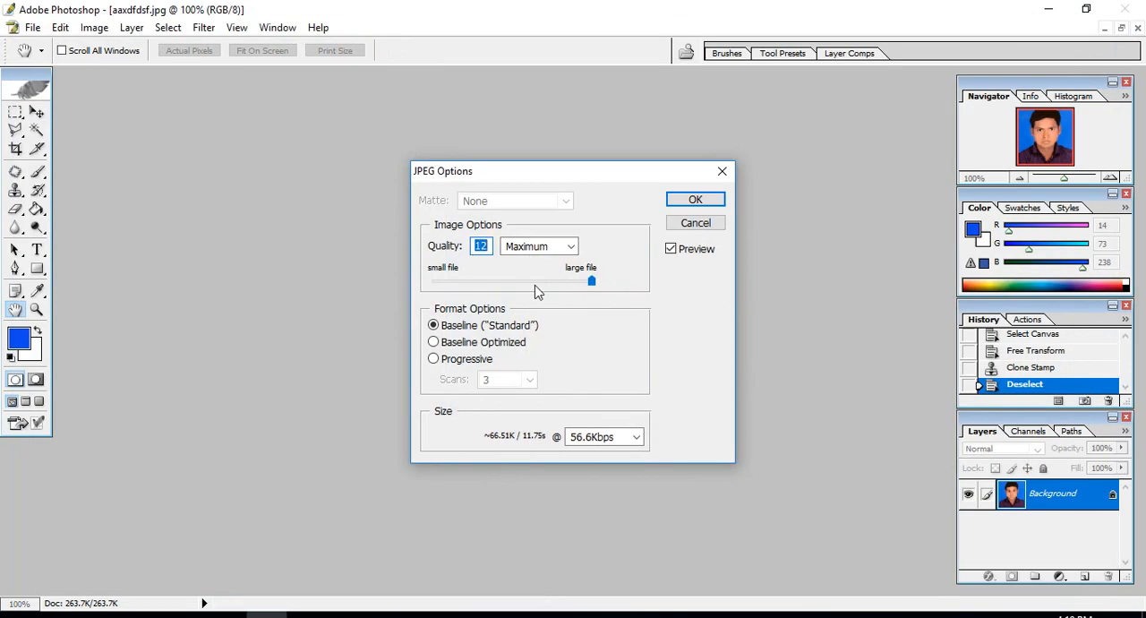
click(695, 200)
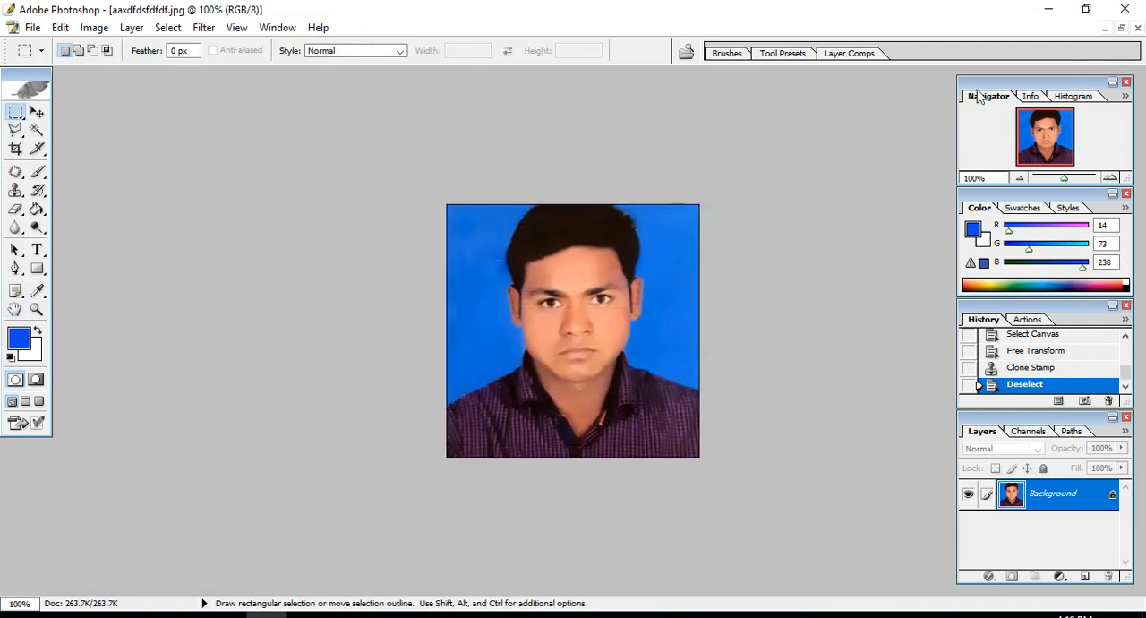
- Close the photo and create a new 300 pixels/inch RGB document from the 4 x 6 preset, placing its window mid-workspace
click(1137, 27)
click(577, 197)
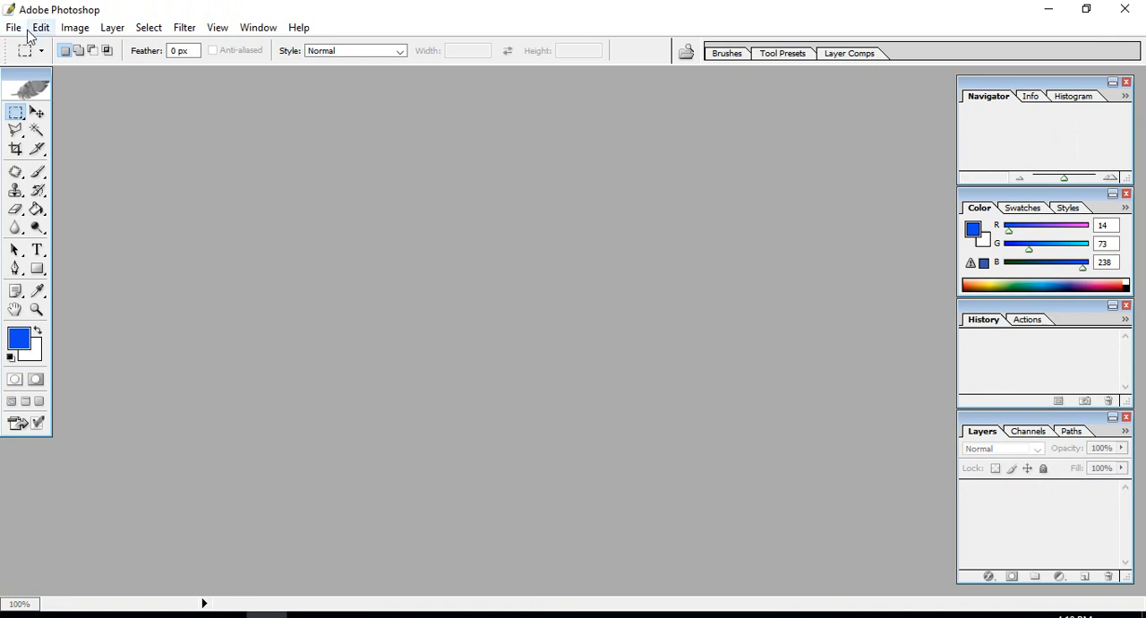
click(14, 27)
click(202, 7)
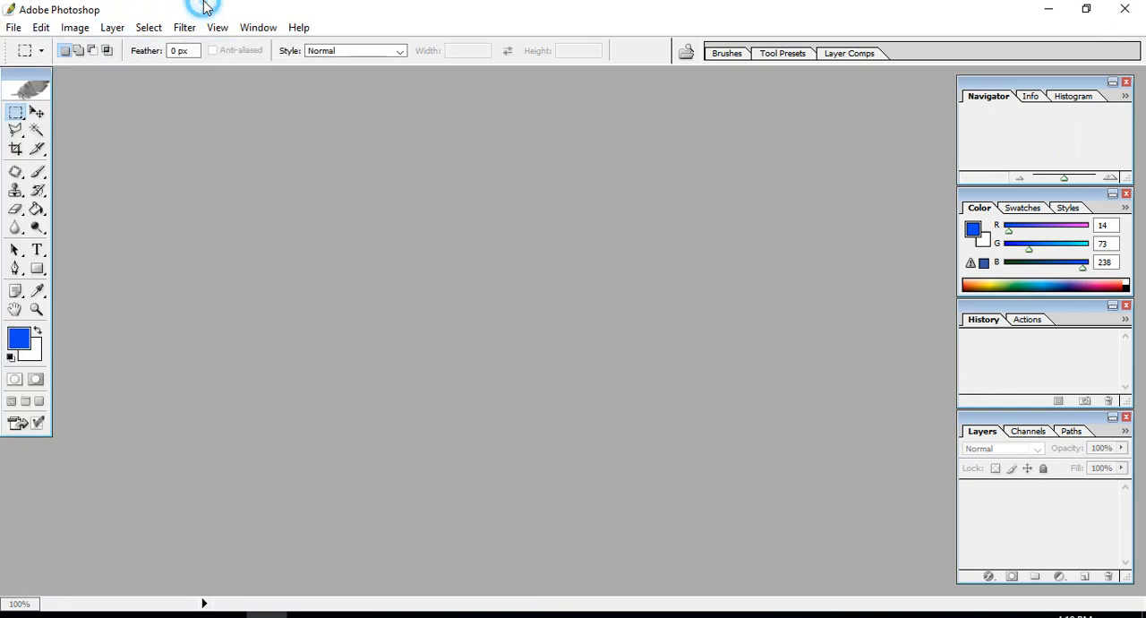
click(24, 50)
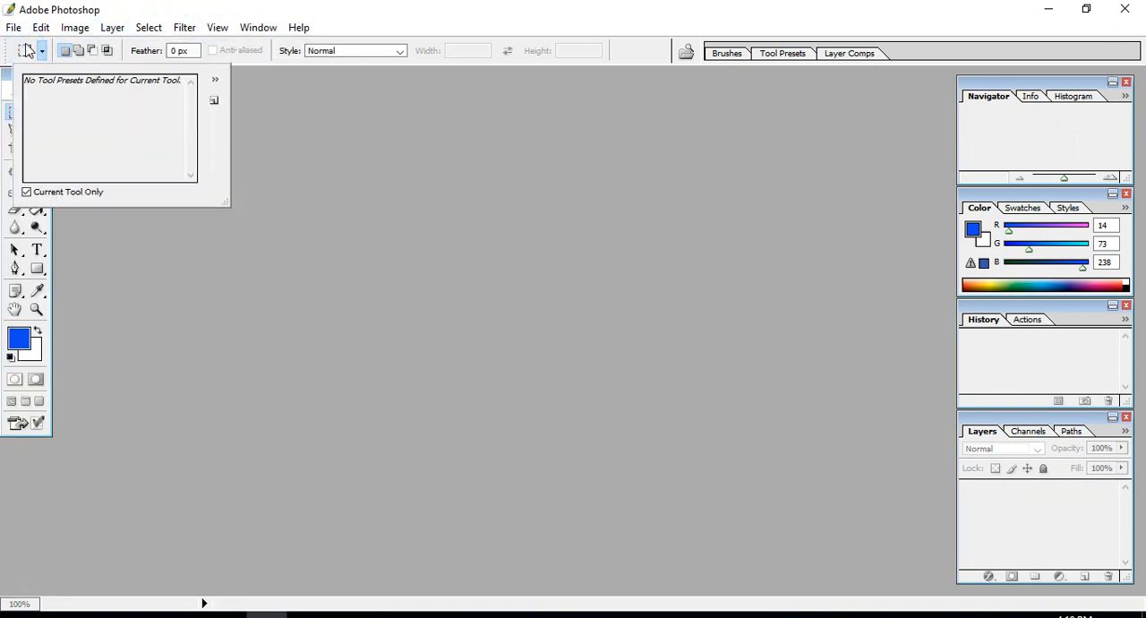
click(13, 27)
click(43, 50)
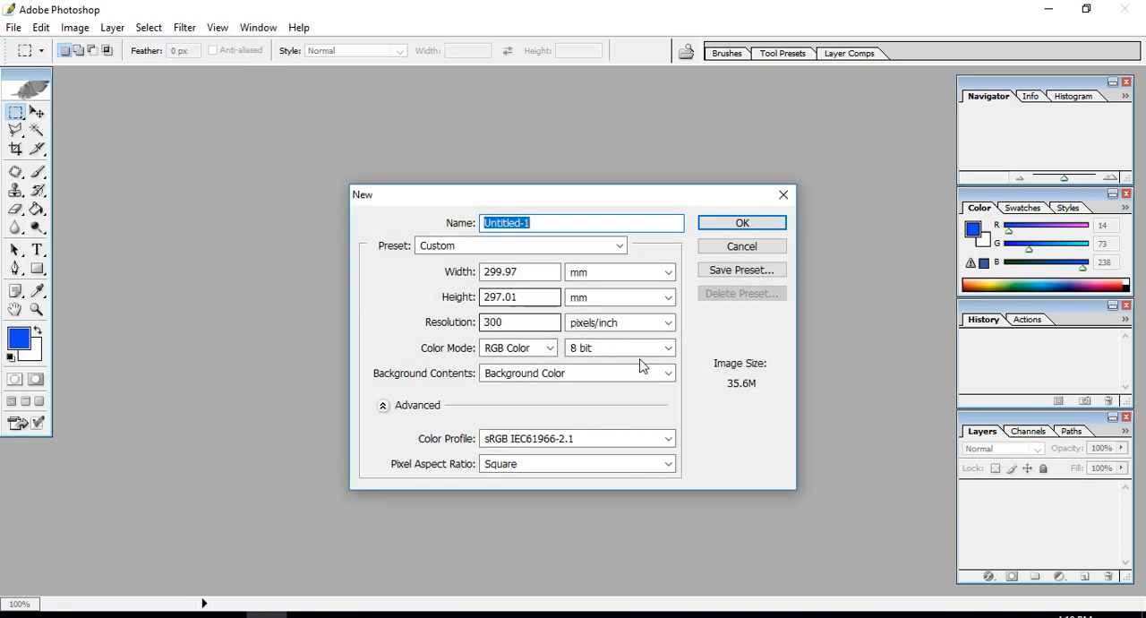
click(532, 246)
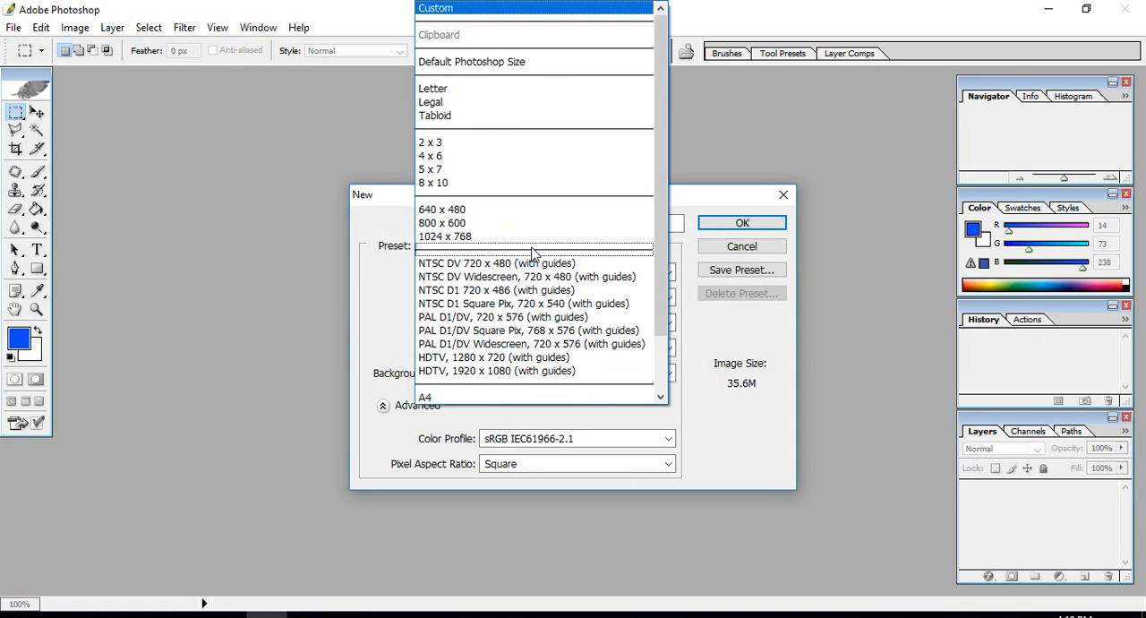
click(437, 158)
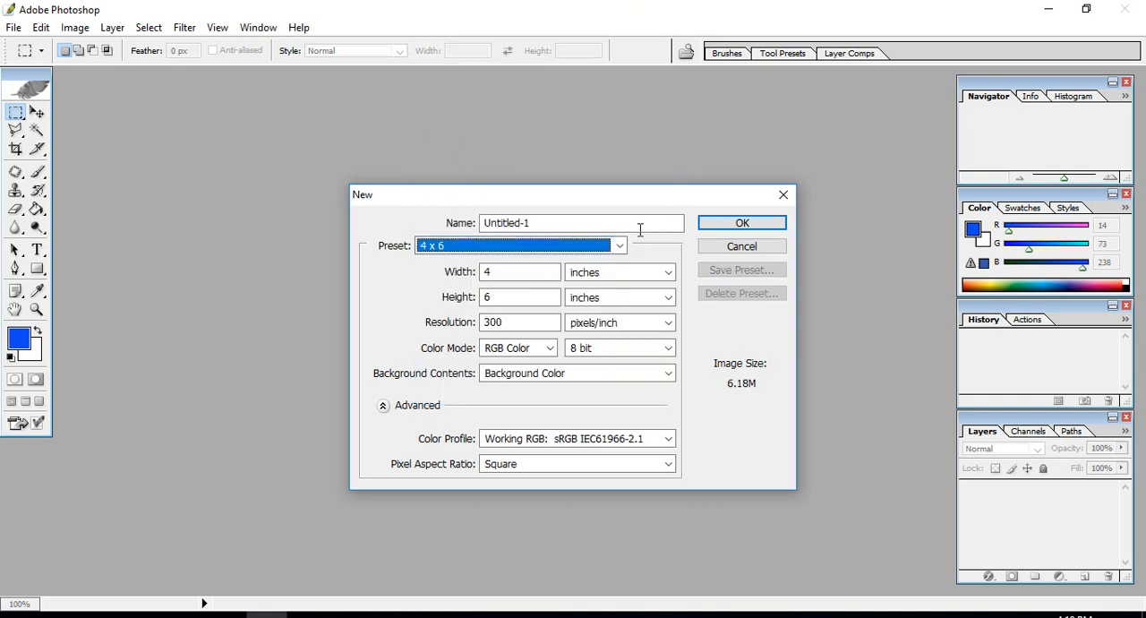
click(761, 224)
drag(148, 84, 517, 114)
click(768, 269)
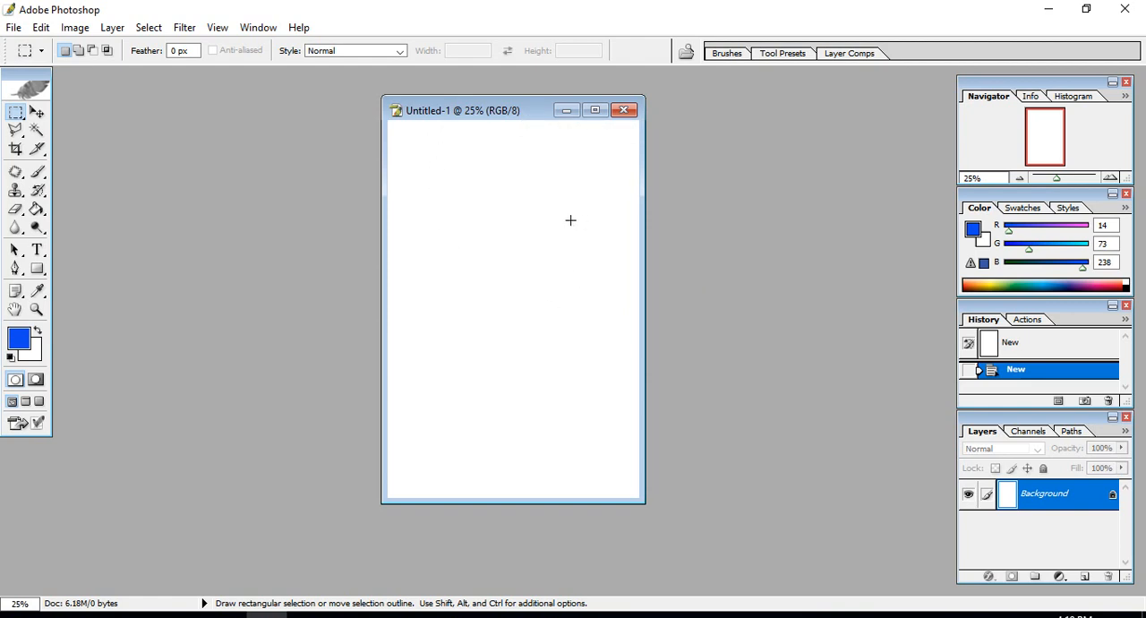
- Open aaxdfdsfdfdf.jpg and position its window beside the blank document
double_click(759, 215)
double_click(493, 112)
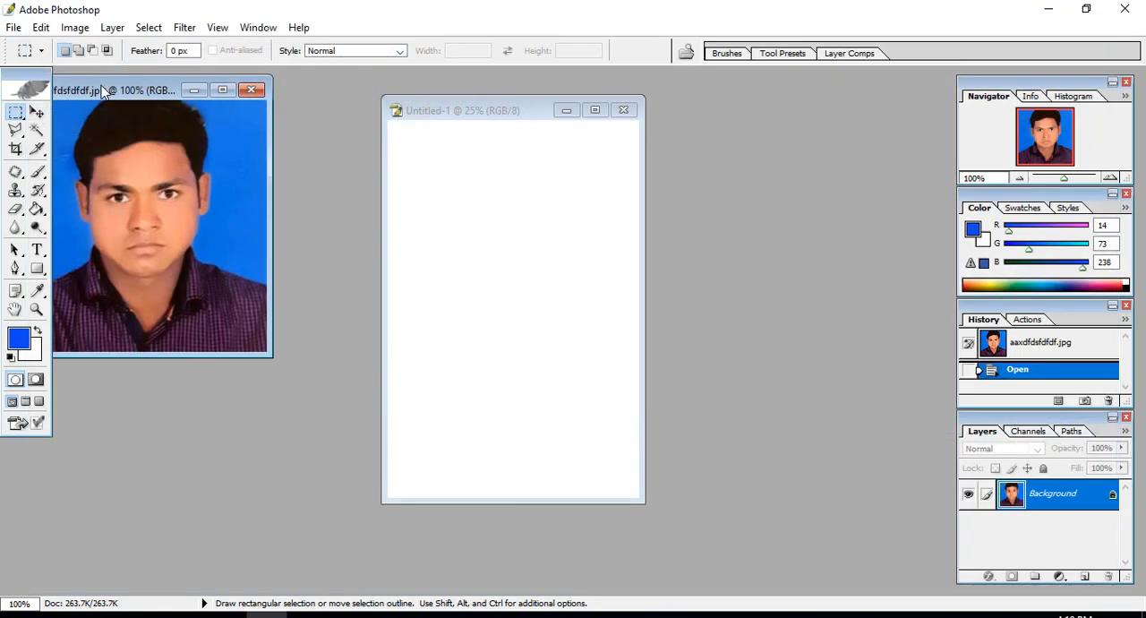
drag(93, 101, 144, 106)
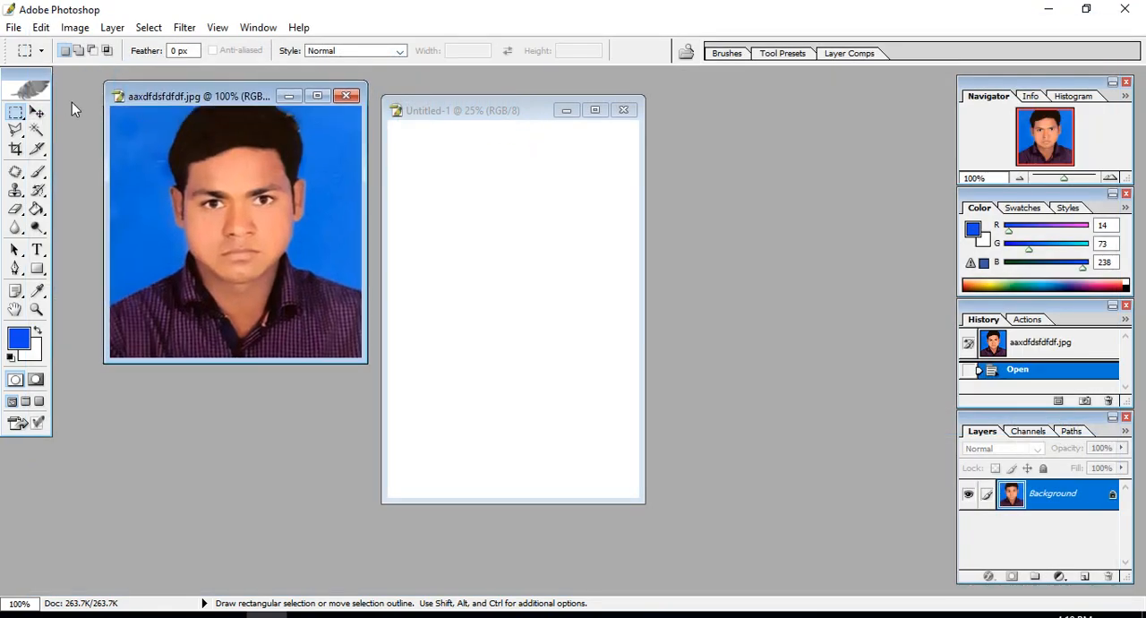
- Crop the portrait to 1.5 in wide by 1.8 in high at 300 pixels/inch, centring the frame on the face at full photo height
click(18, 147)
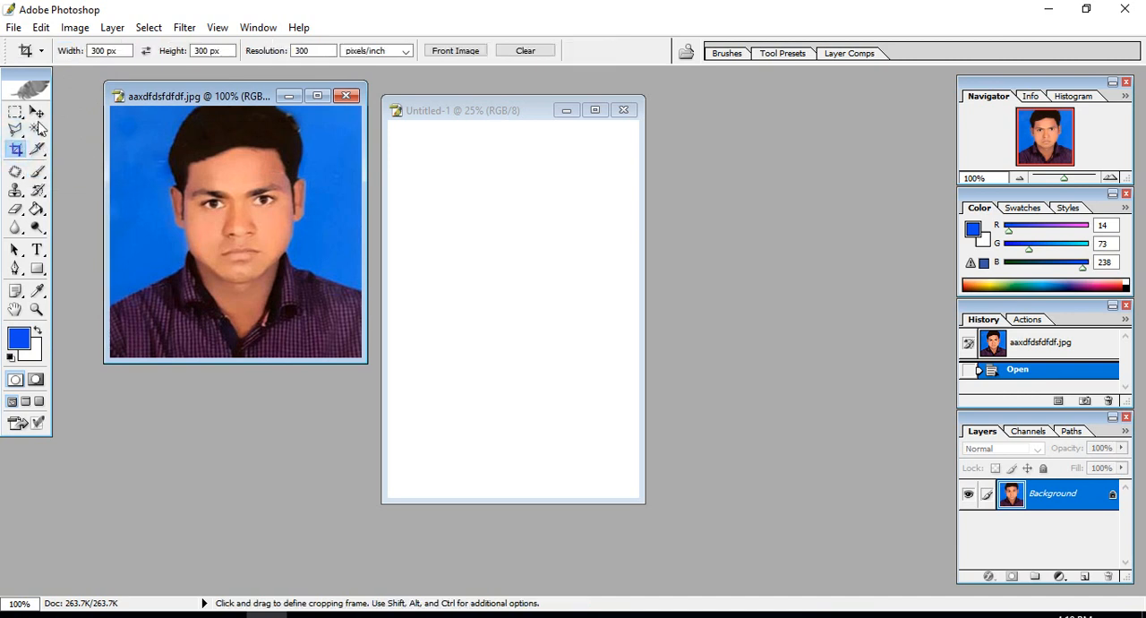
drag(119, 49, 15, 56)
text(1.5)
key(Tab)
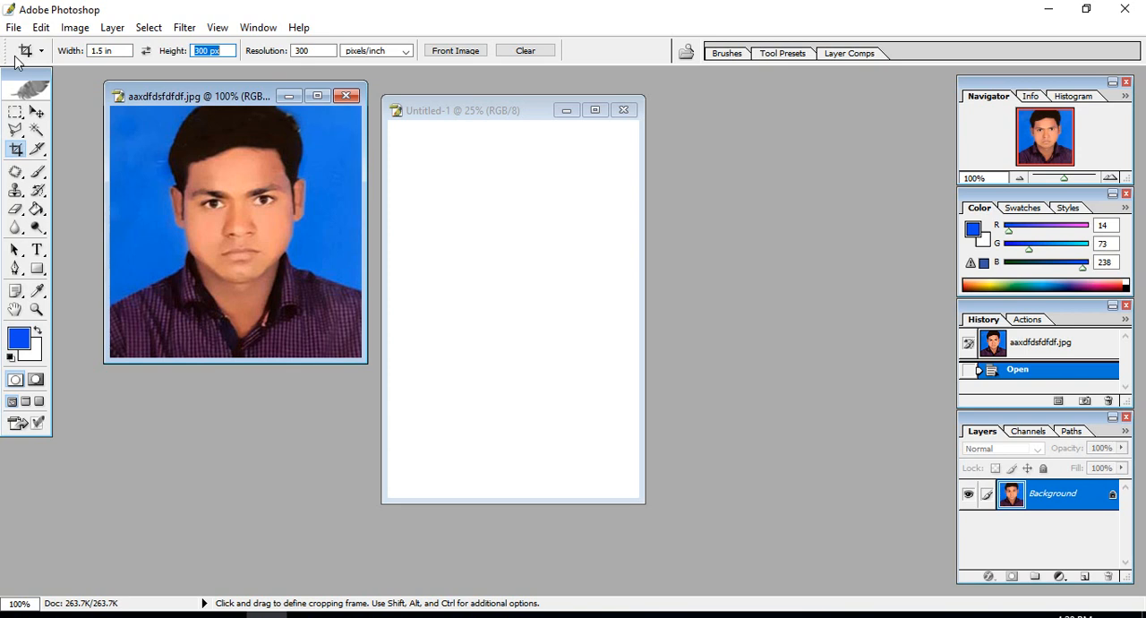
text(1.8)
drag(230, 96, 241, 152)
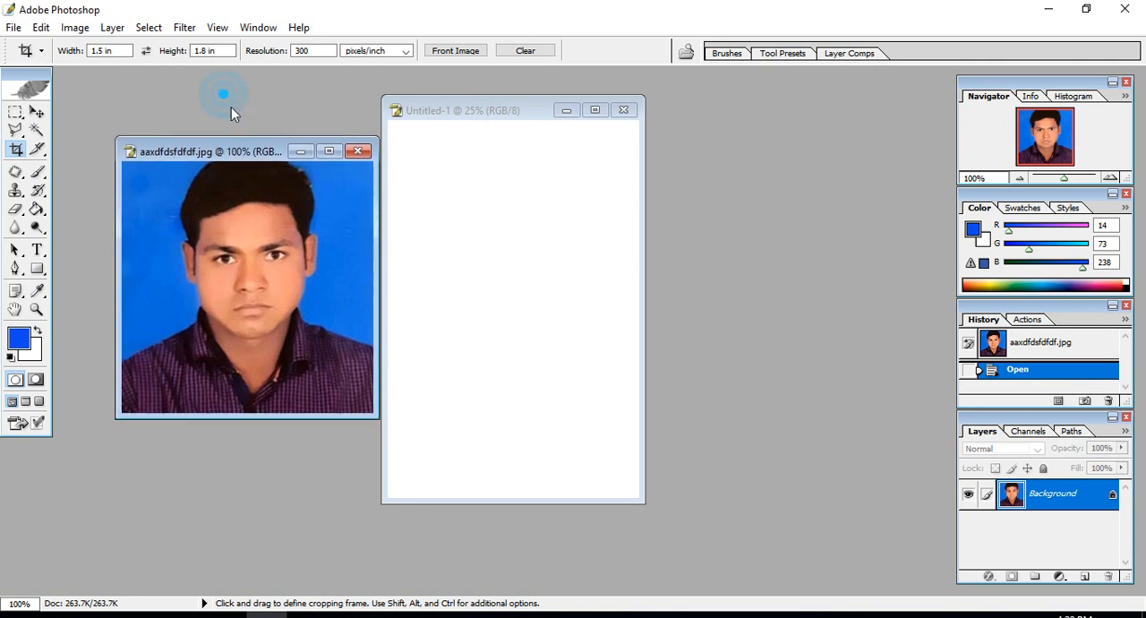
click(315, 52)
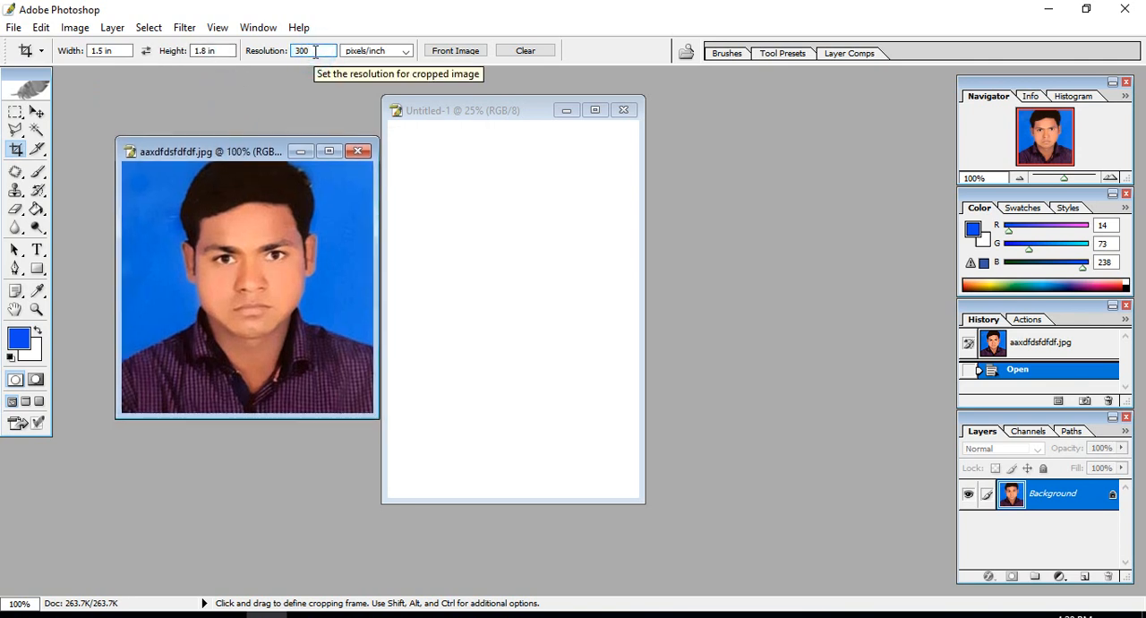
drag(239, 272, 376, 418)
mouse_move(297, 364)
mouse_down()
mouse_move(305, 370)
mouse_move(300, 358)
mouse_up()
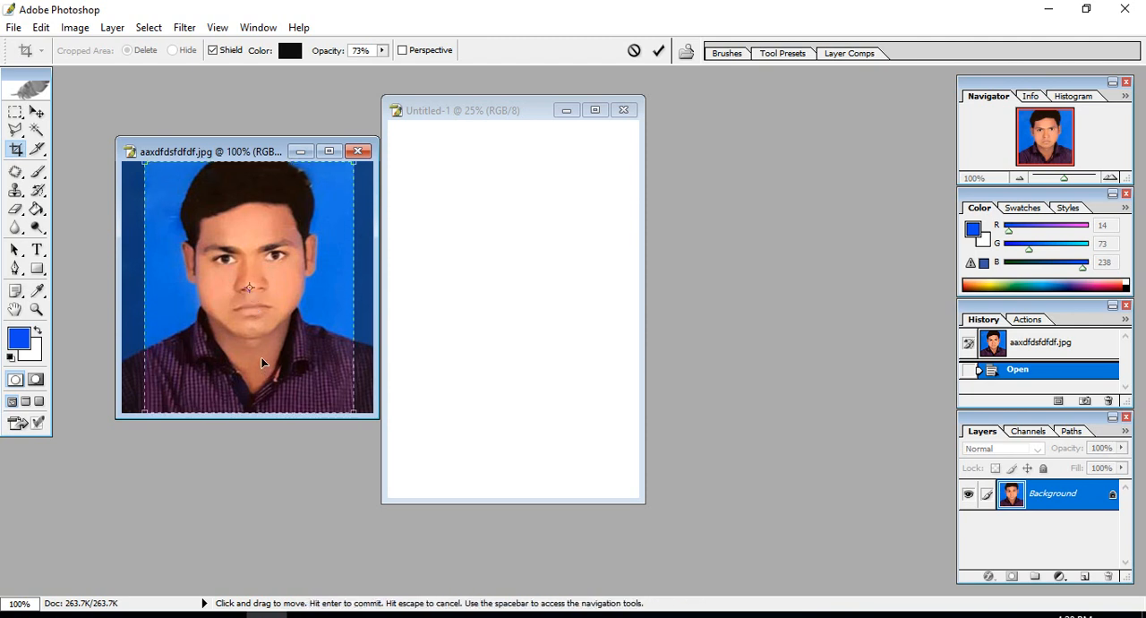
key(Return)
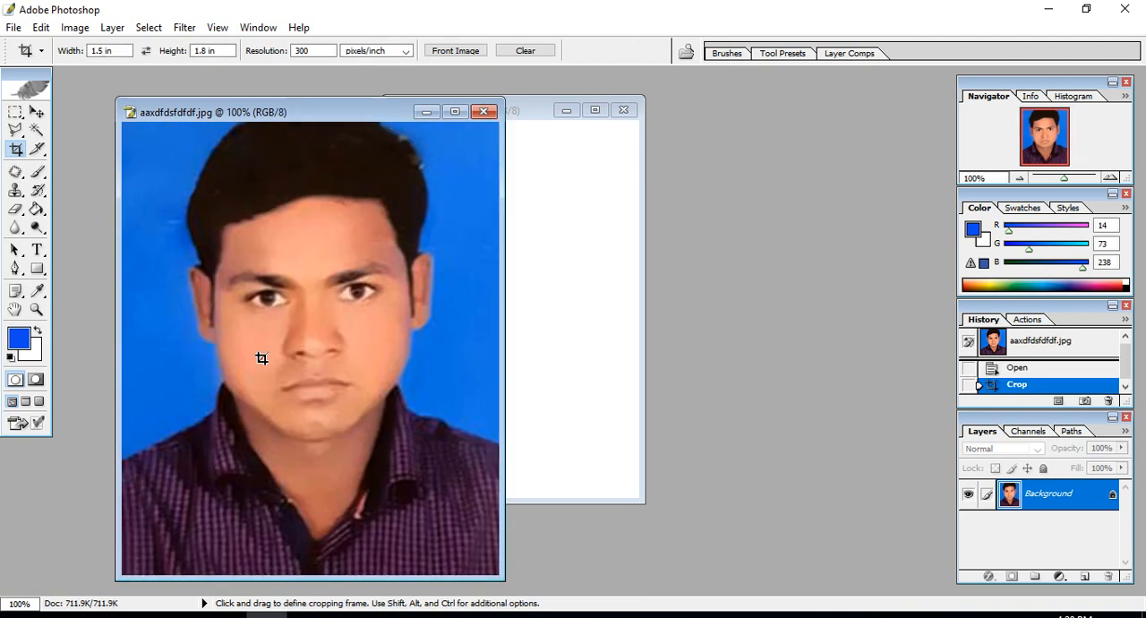
- Copy the cropped portrait into the blank 4 x 6 document, move it to the upper-left corner and rotate it by -90°
drag(267, 111, 171, 108)
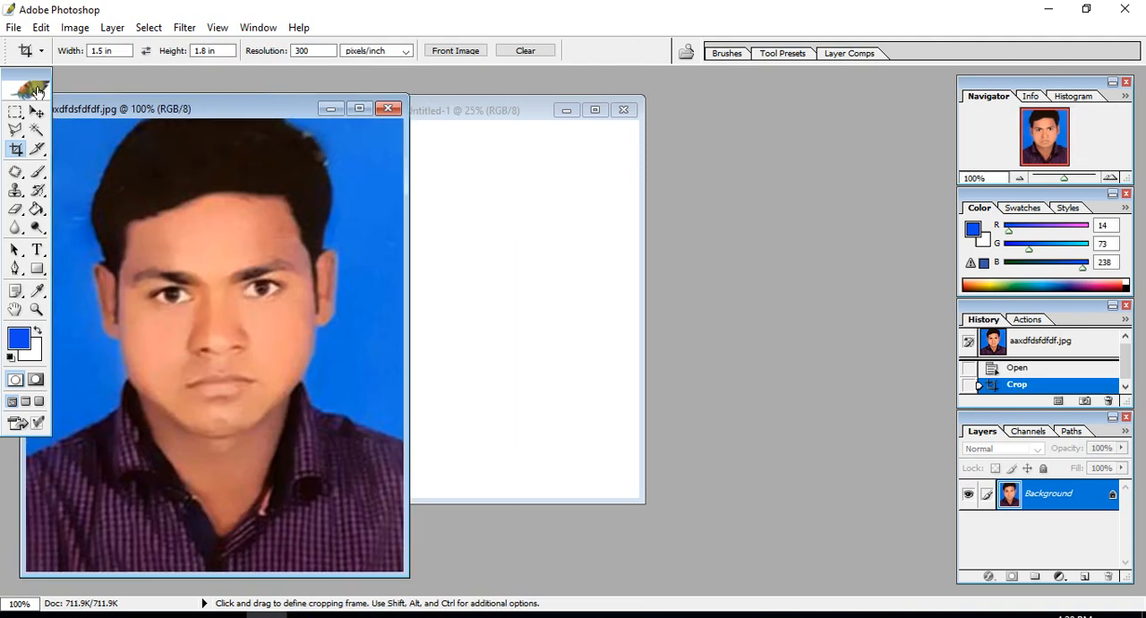
click(35, 111)
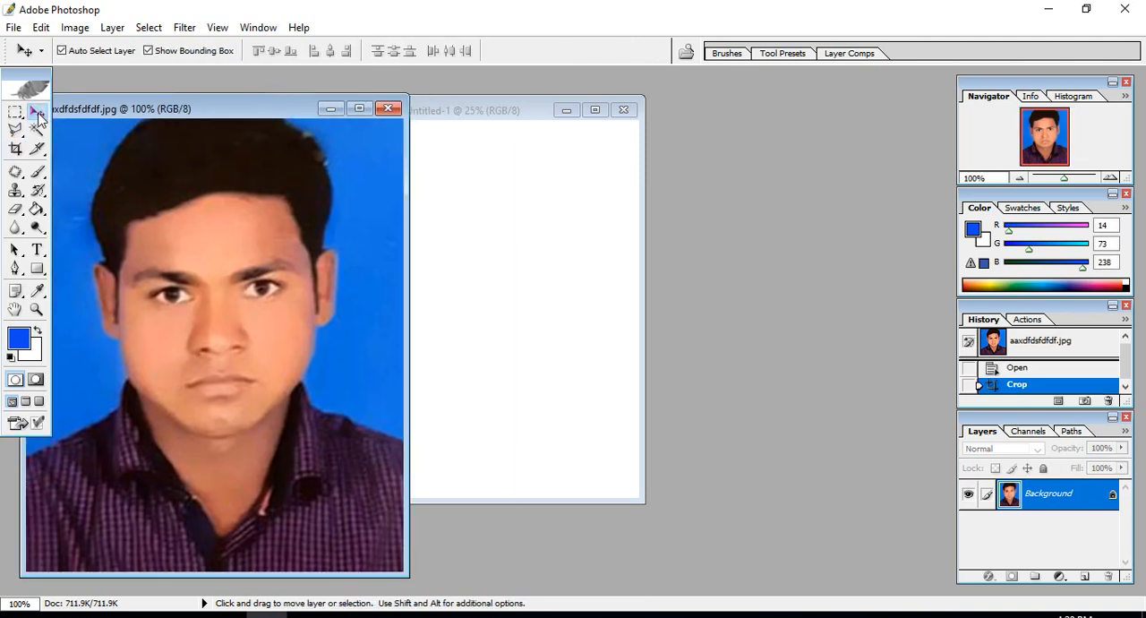
drag(240, 245, 489, 221)
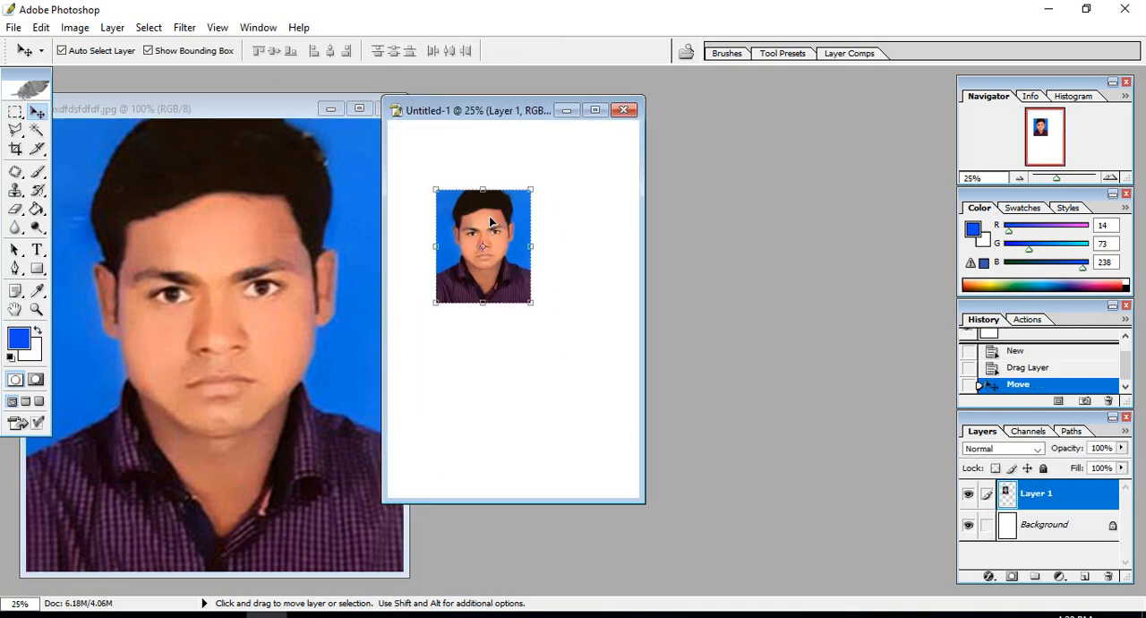
drag(534, 312, 454, 151)
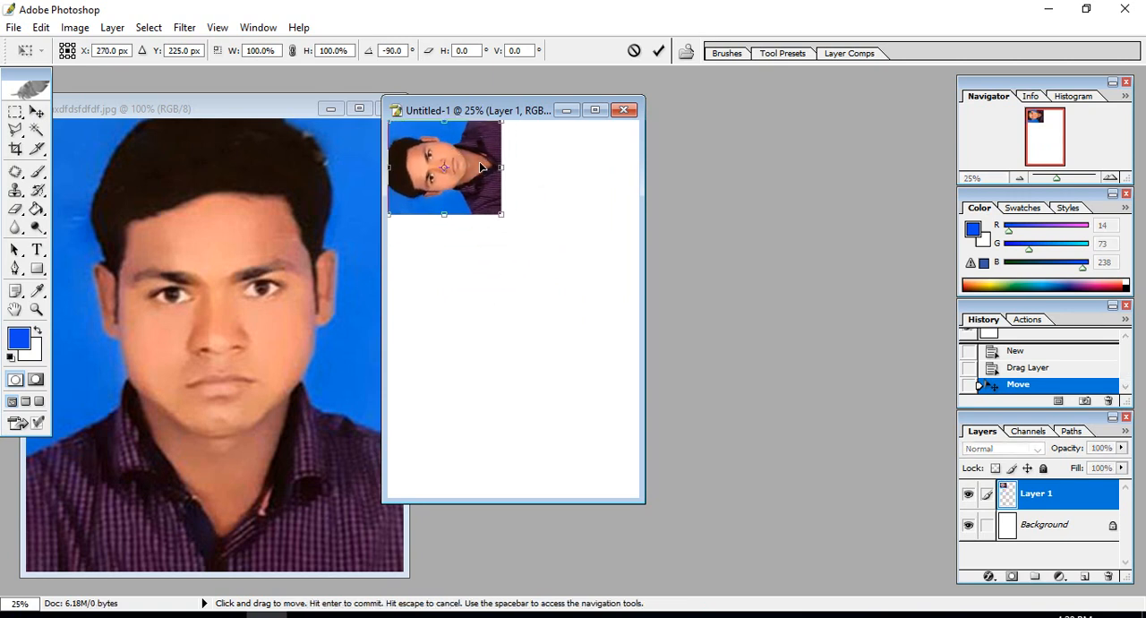
key(Return)
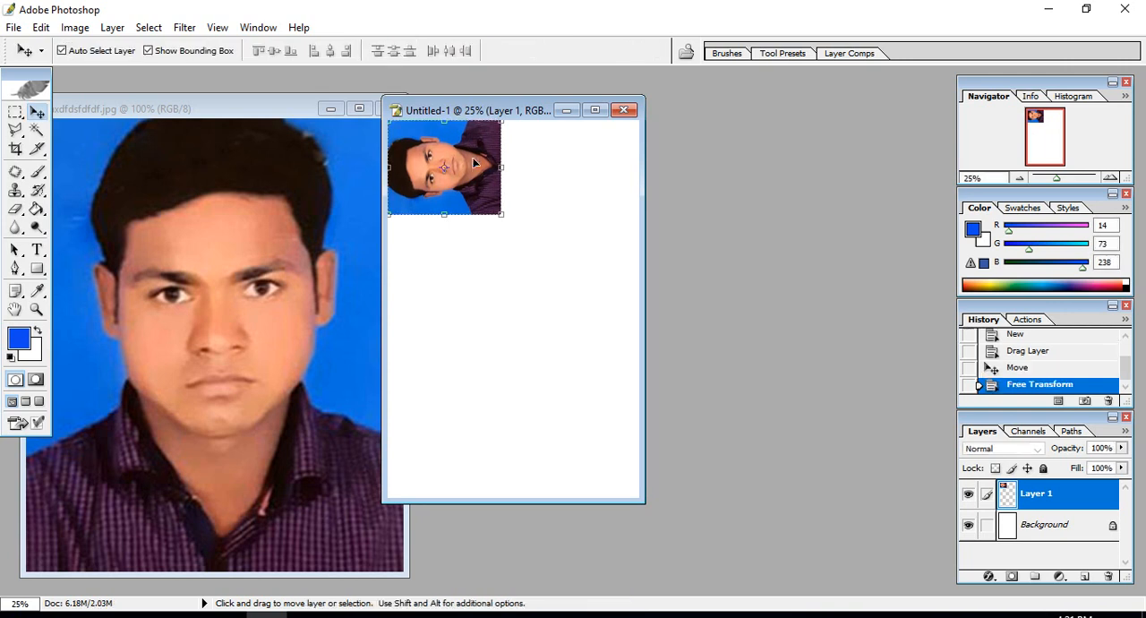
- Try stacking two copies of the rotated portrait below the first one, and undo them
drag(472, 171, 472, 368)
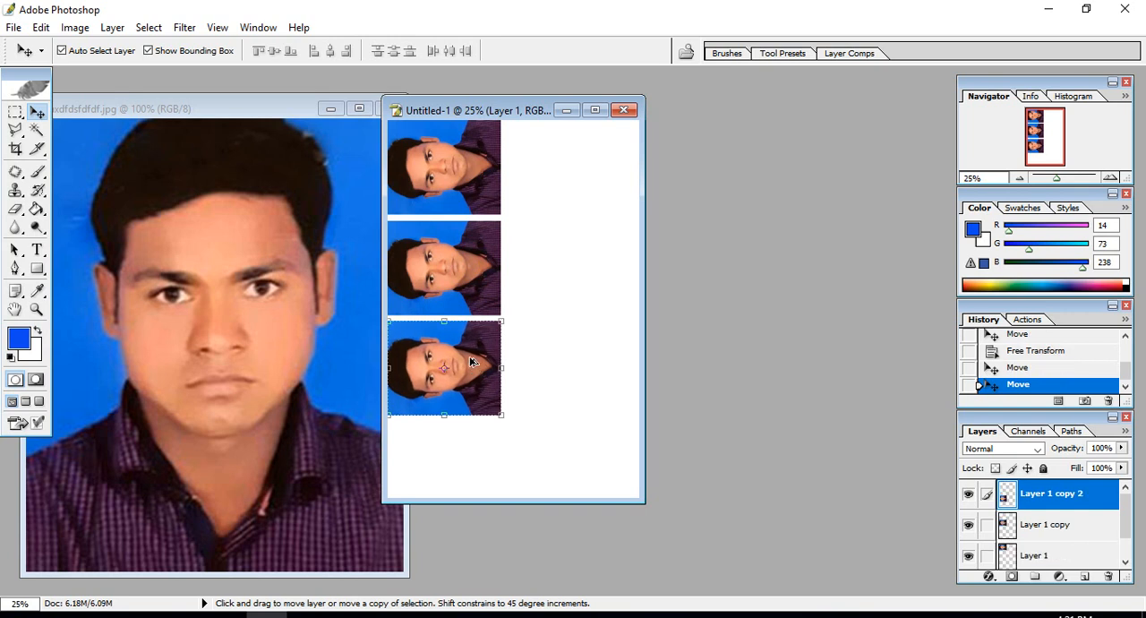
key(1)
key(8)
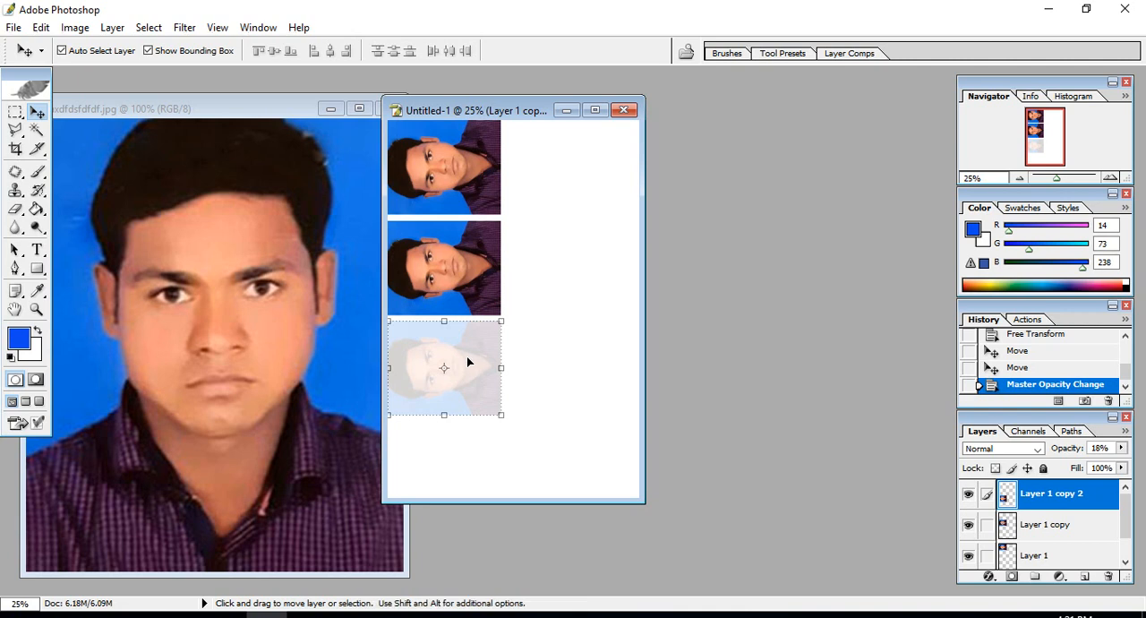
key(ctrl+alt+z)
key(ctrl+alt+z)
key(ctrl+alt+z)
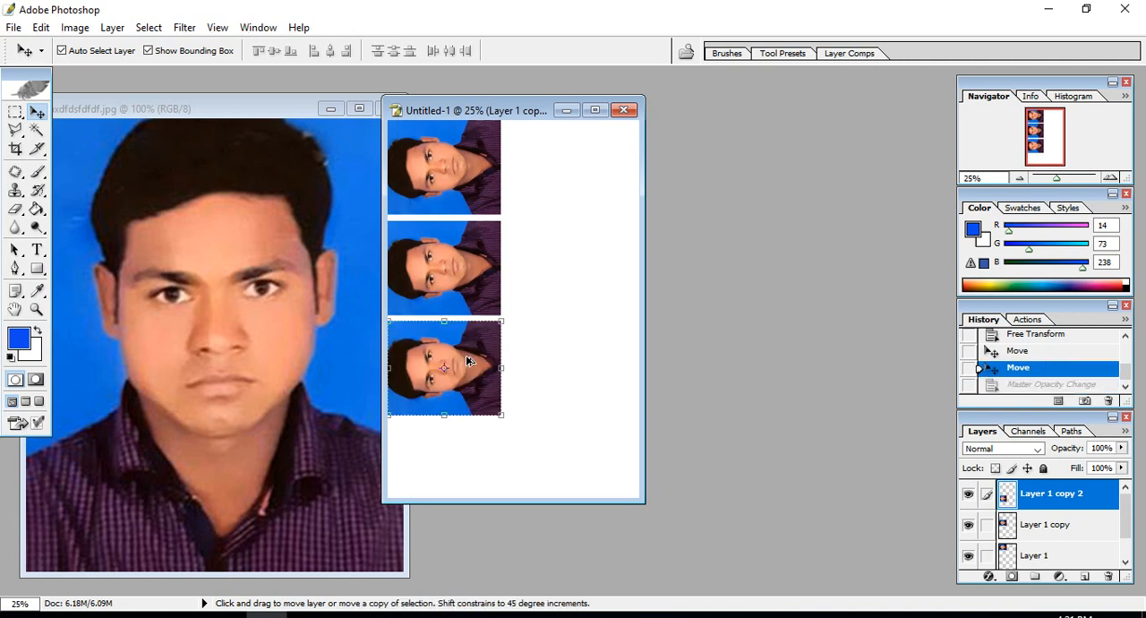
- Duplicate the rotated portrait, turn the copy upright with a 90° rotation and place it in the page's upper-right corner
drag(470, 193, 565, 338)
drag(610, 368, 486, 391)
drag(566, 344, 612, 221)
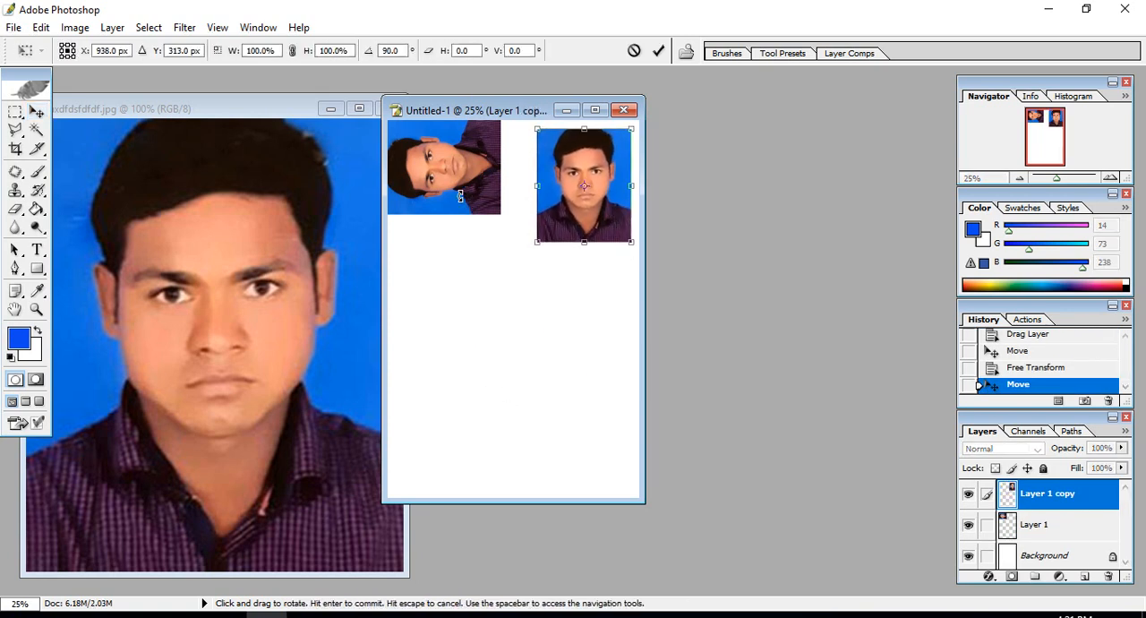
key(Return)
- Duplicate the sideways and upright portraits down the page to make an alternating layout of two columns and three rows
drag(461, 197, 586, 332)
click(559, 206)
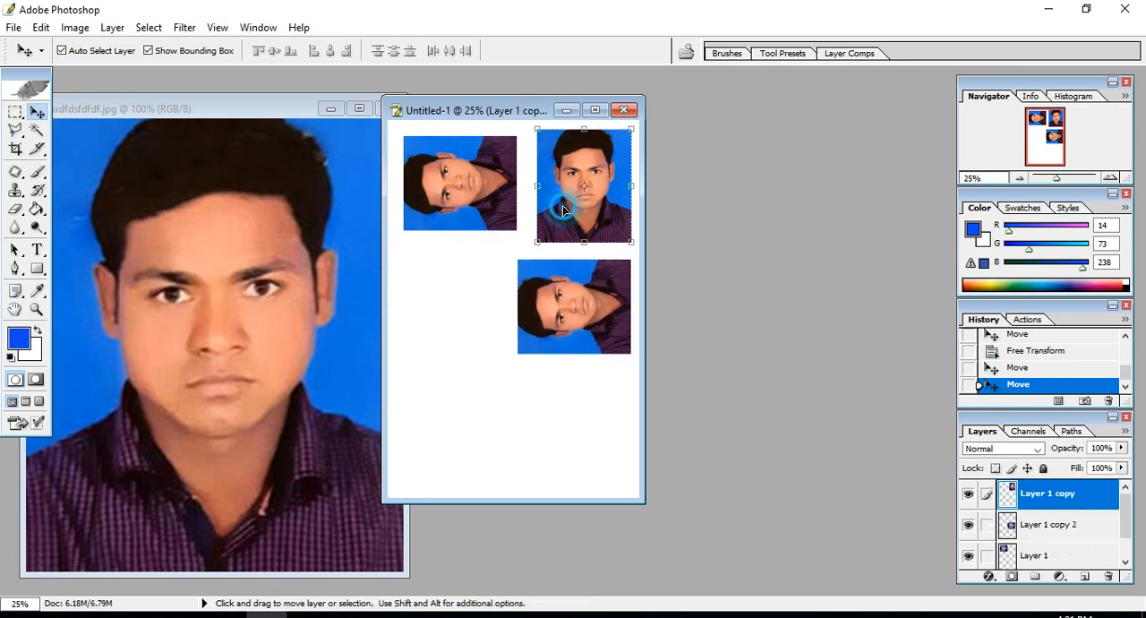
drag(564, 212, 575, 453)
click(568, 330)
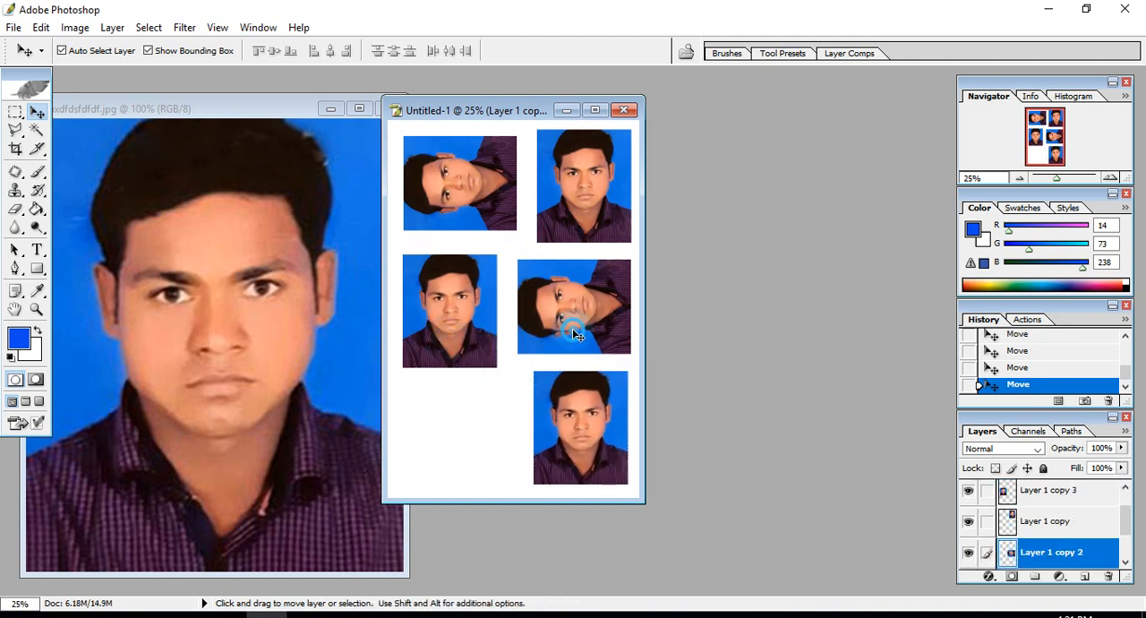
drag(570, 331, 454, 454)
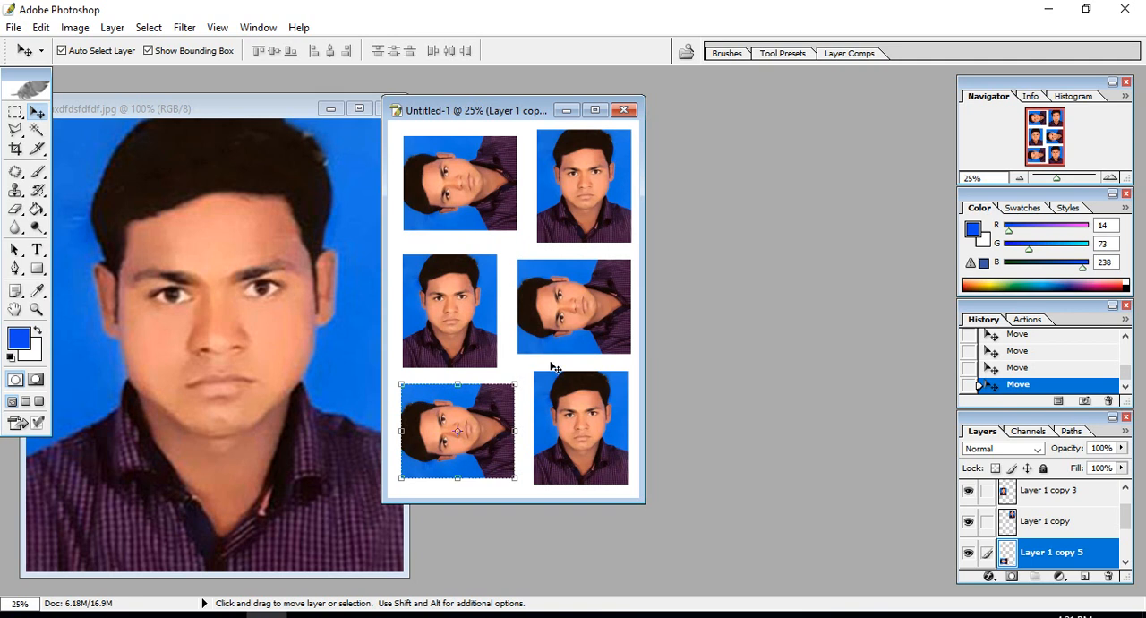
click(610, 367)
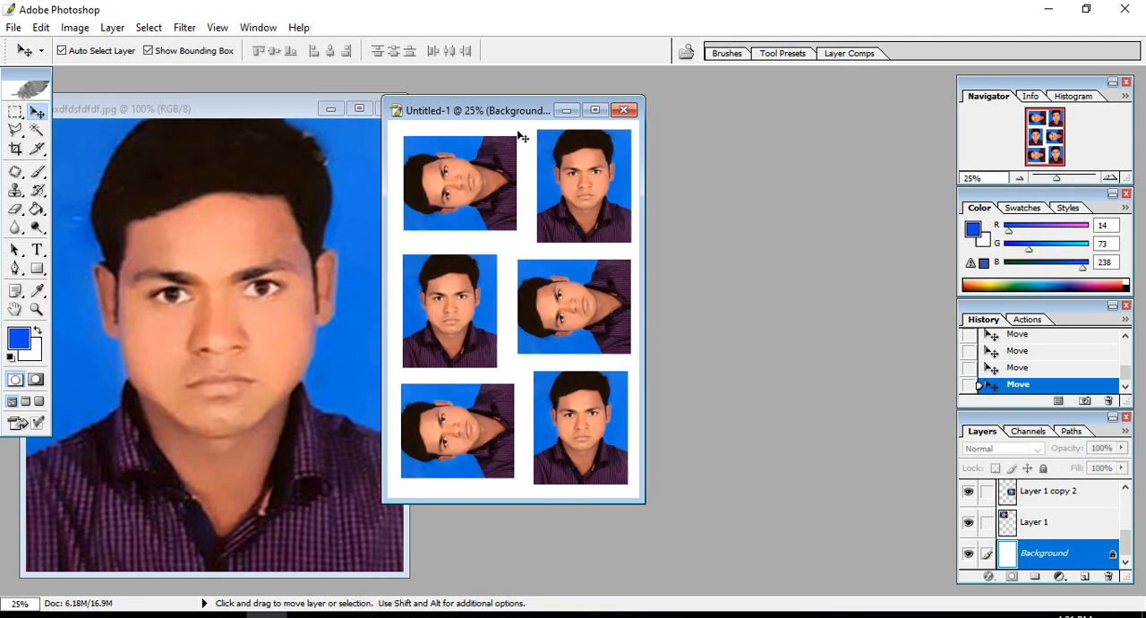
- Save the six-photo sheet to the Desktop as a JPEG named dfdfdf, with quality 12 (Maximum) and the Baseline ("Standard") format option
drag(512, 113, 589, 131)
click(14, 27)
click(61, 225)
click(295, 404)
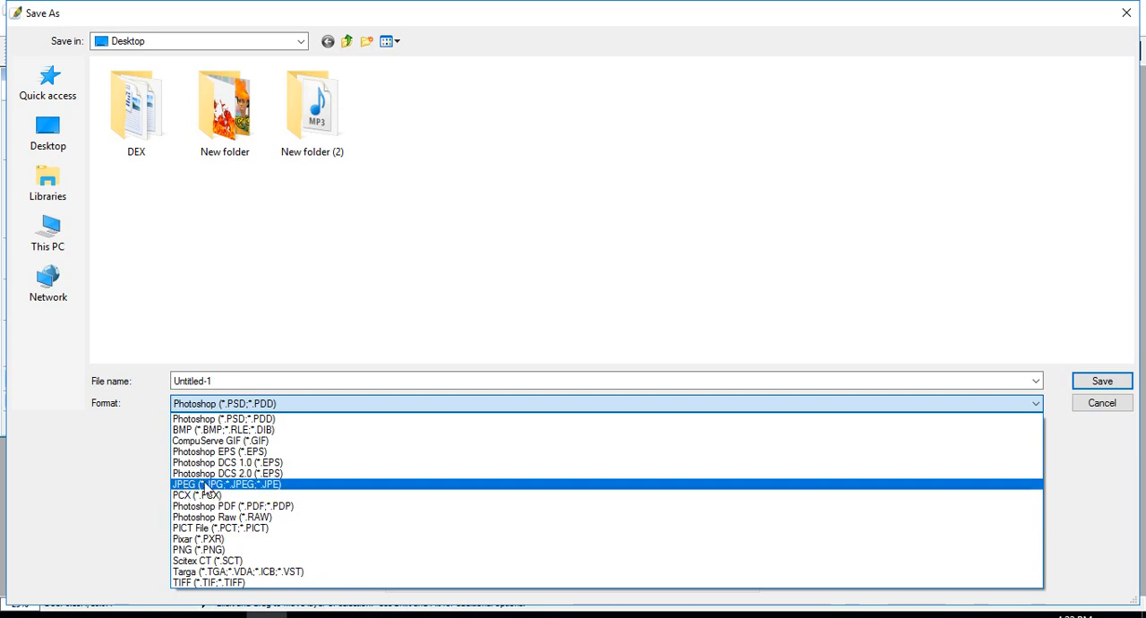
click(274, 484)
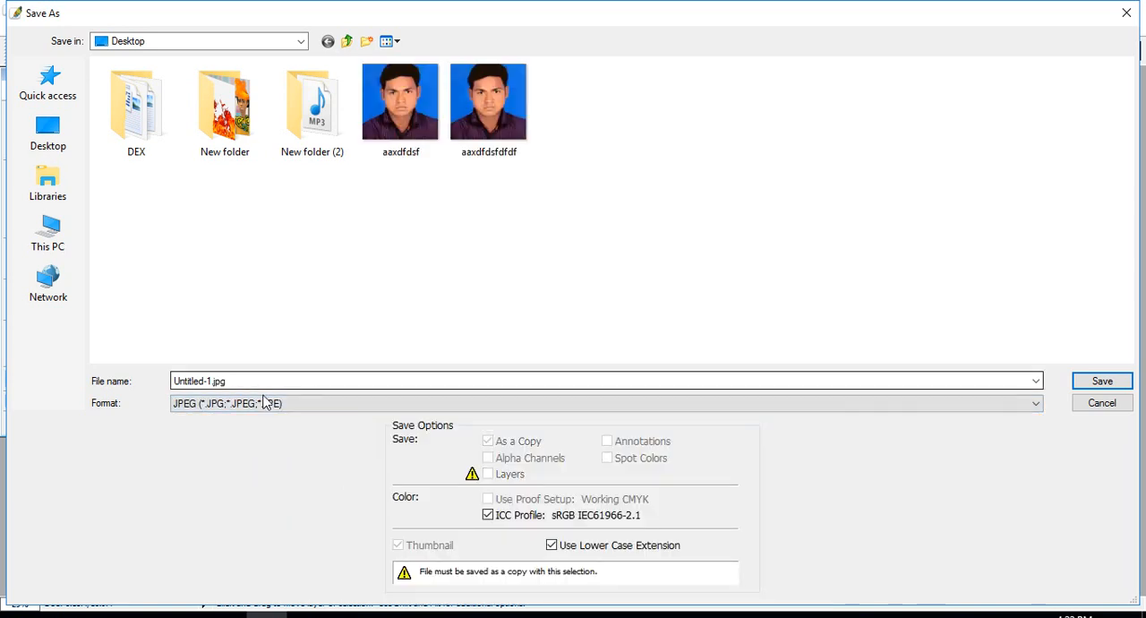
double_click(221, 380)
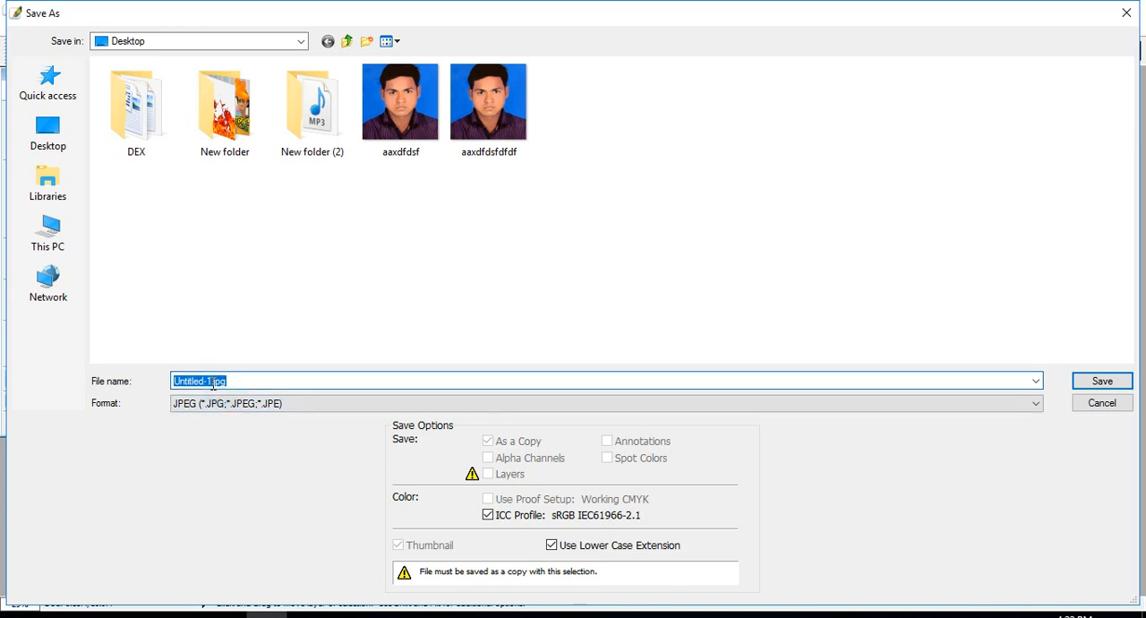
text(dfdfdf)
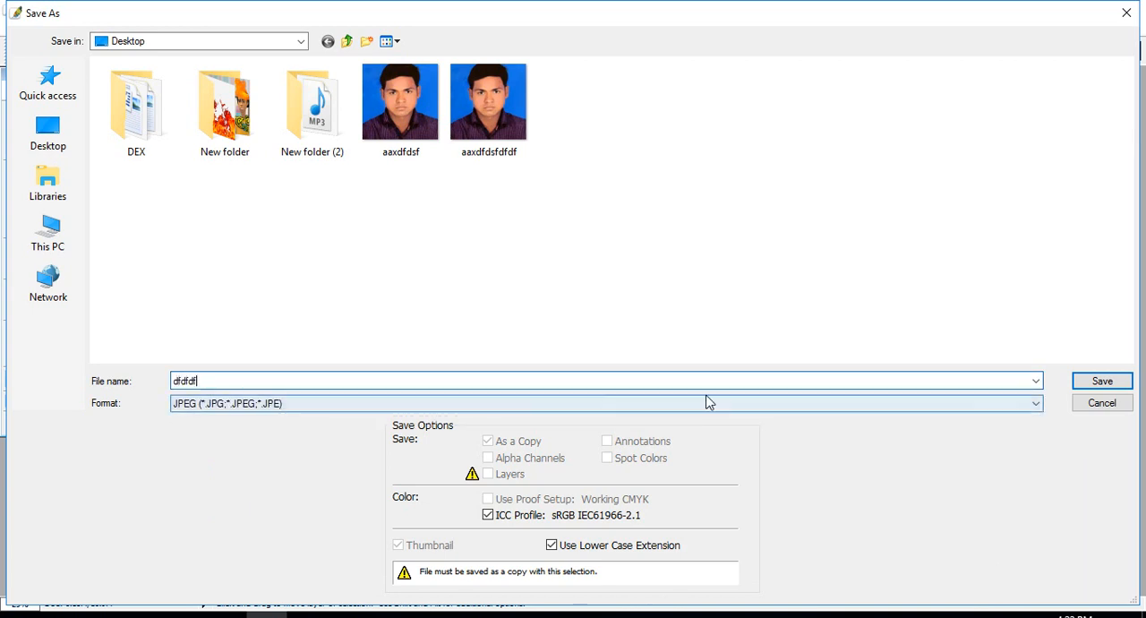
click(1110, 382)
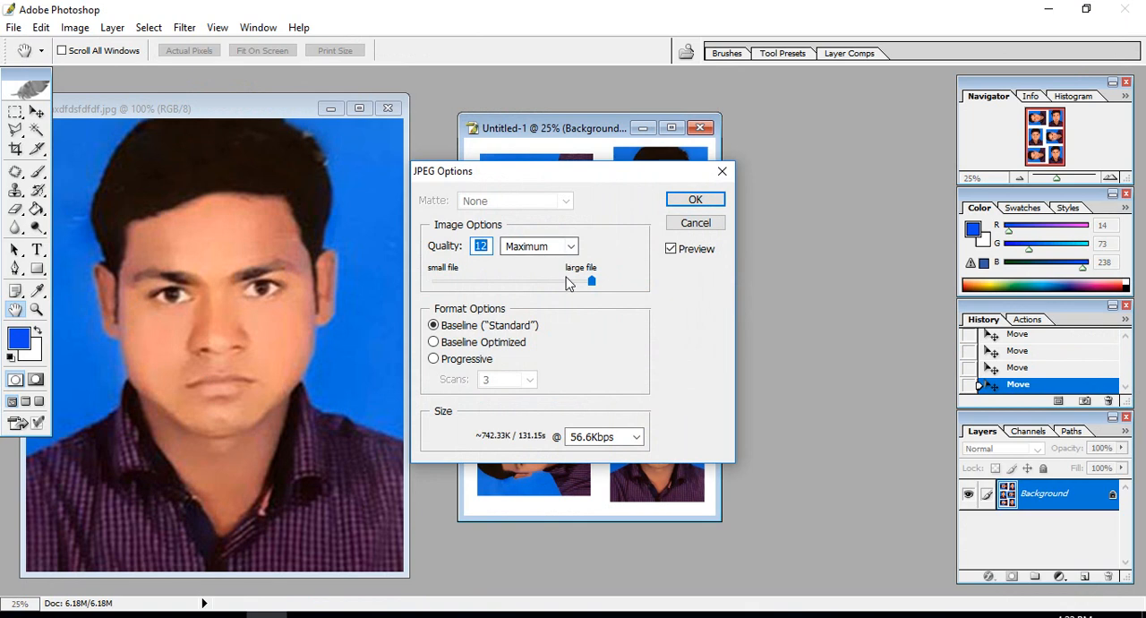
click(588, 280)
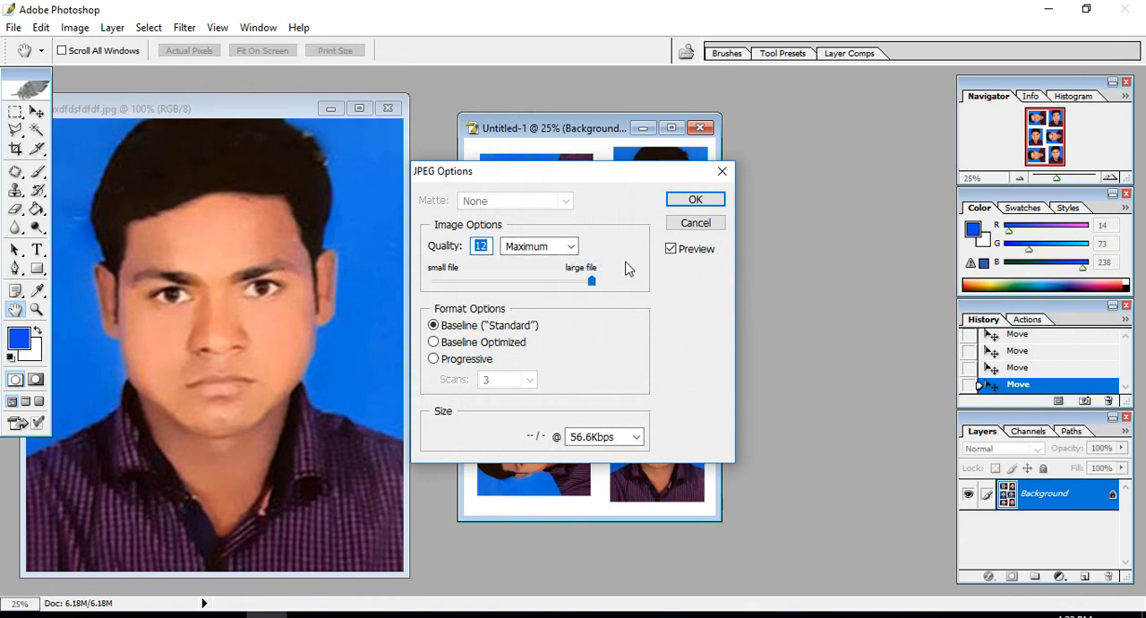
click(696, 201)
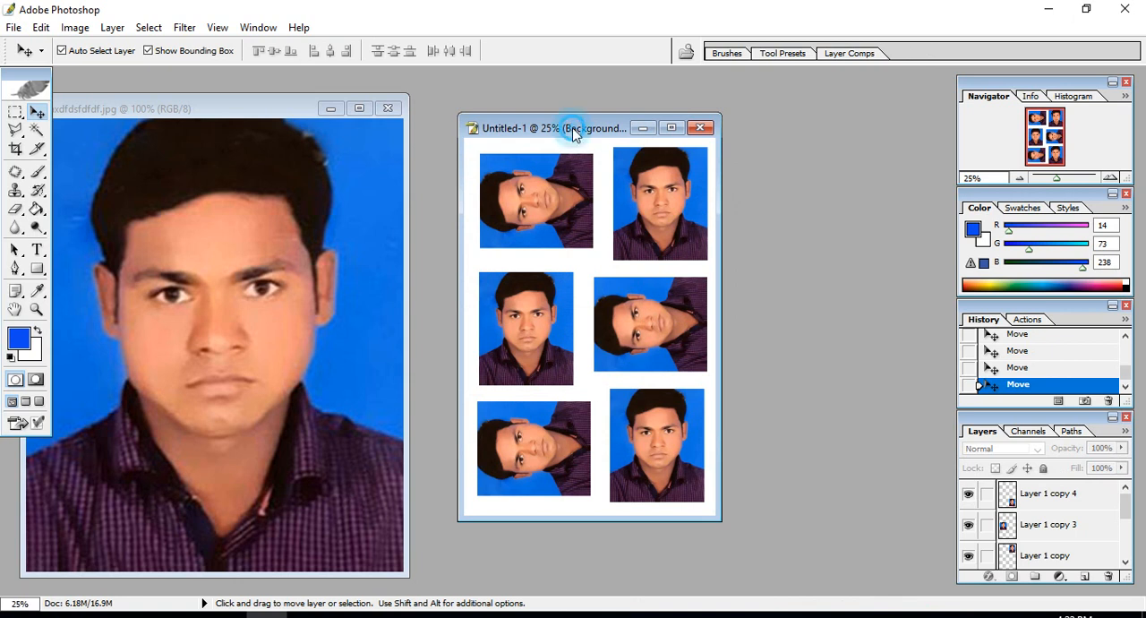
- Switch to the Windows desktop, refresh it, inspect the saved dfdfdf image in Picasa Photo Viewer, and return to Photoshop
click(1043, 11)
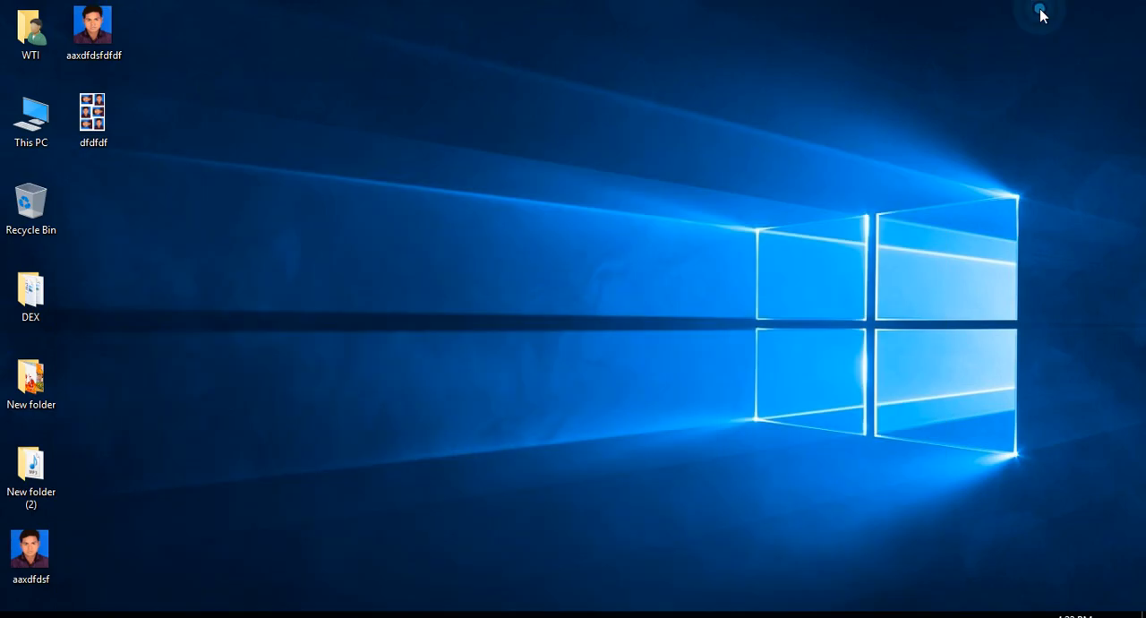
right_click(493, 215)
click(555, 266)
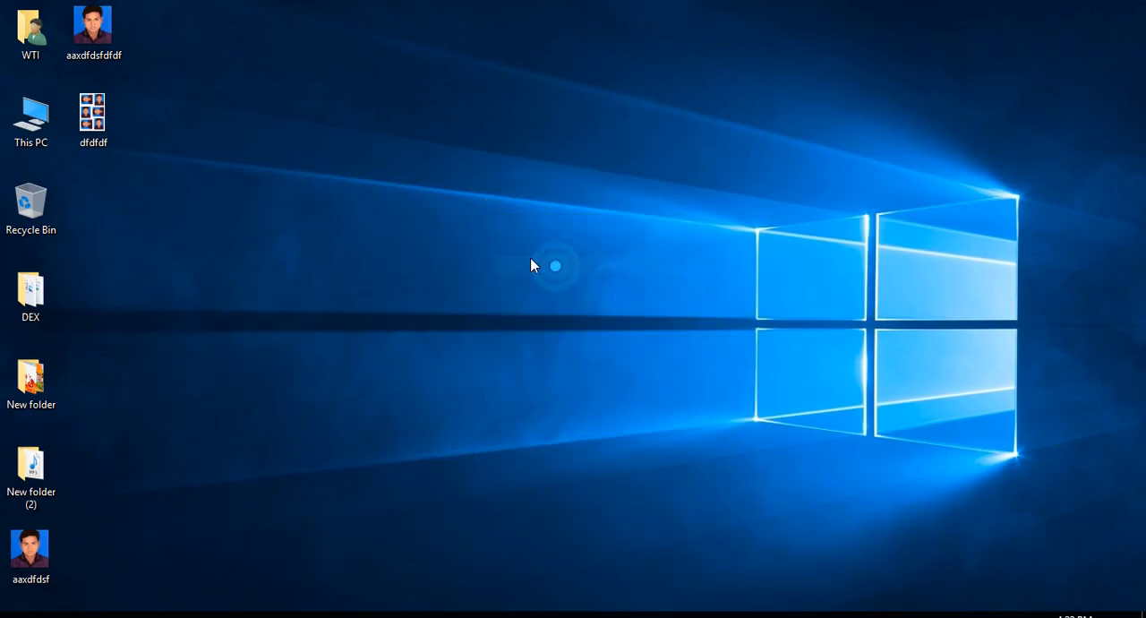
right_click(381, 177)
click(437, 224)
double_click(93, 114)
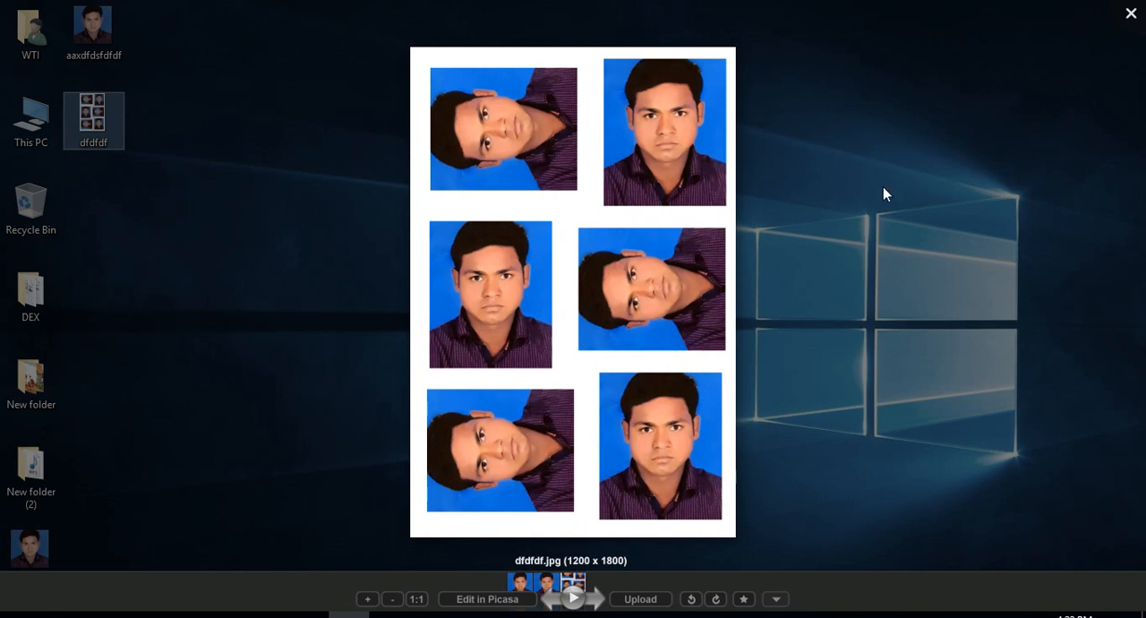
right_click(884, 164)
click(847, 108)
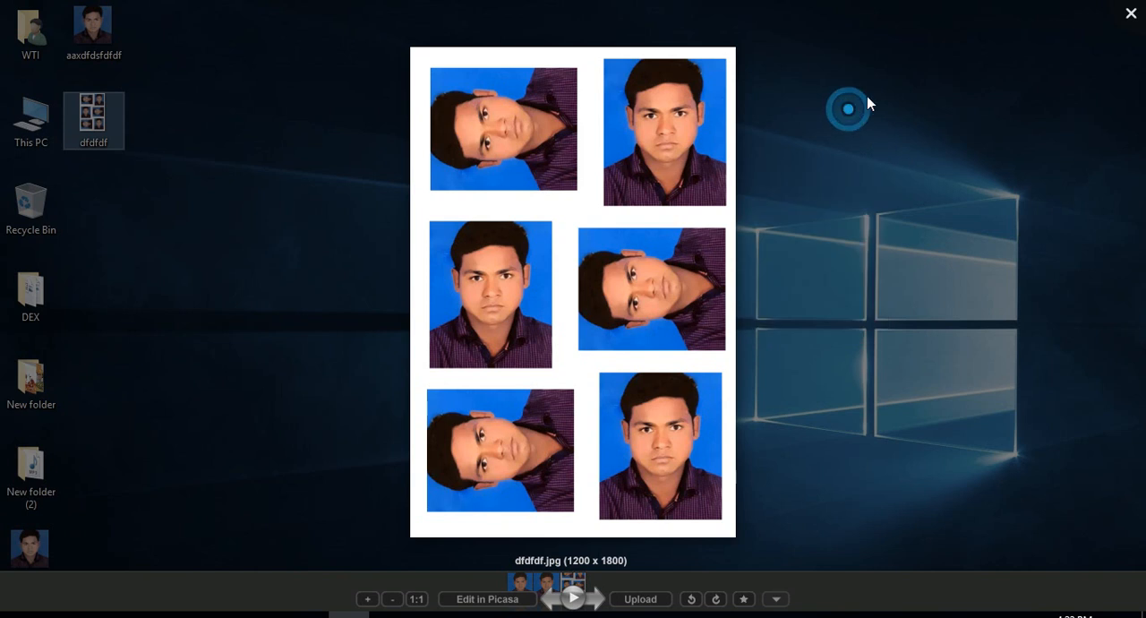
click(1131, 15)
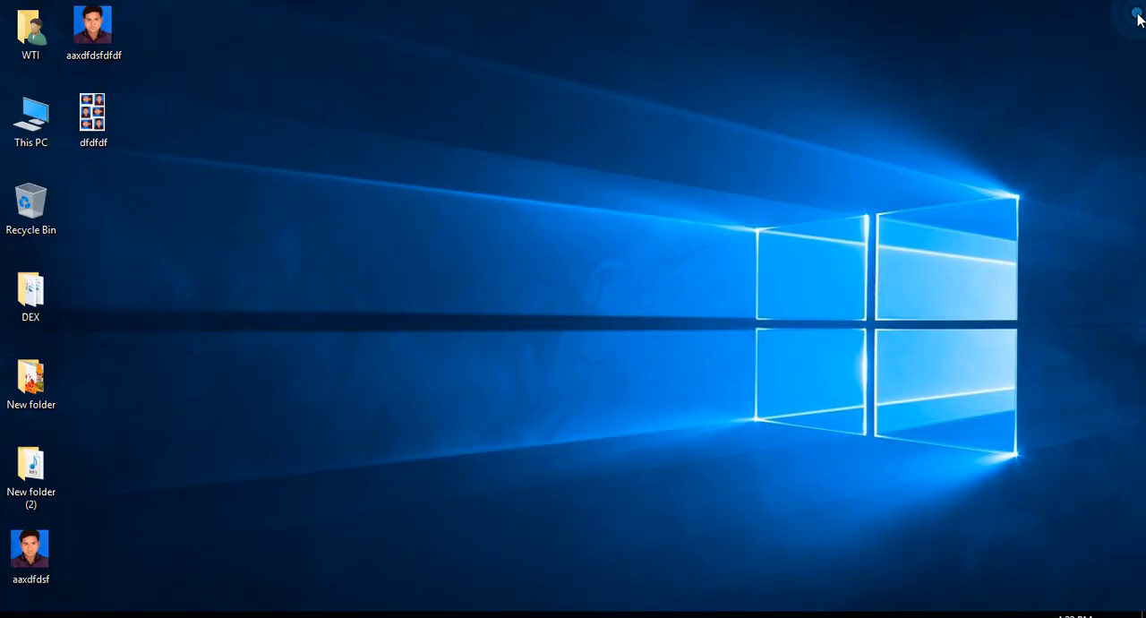
double_click(86, 111)
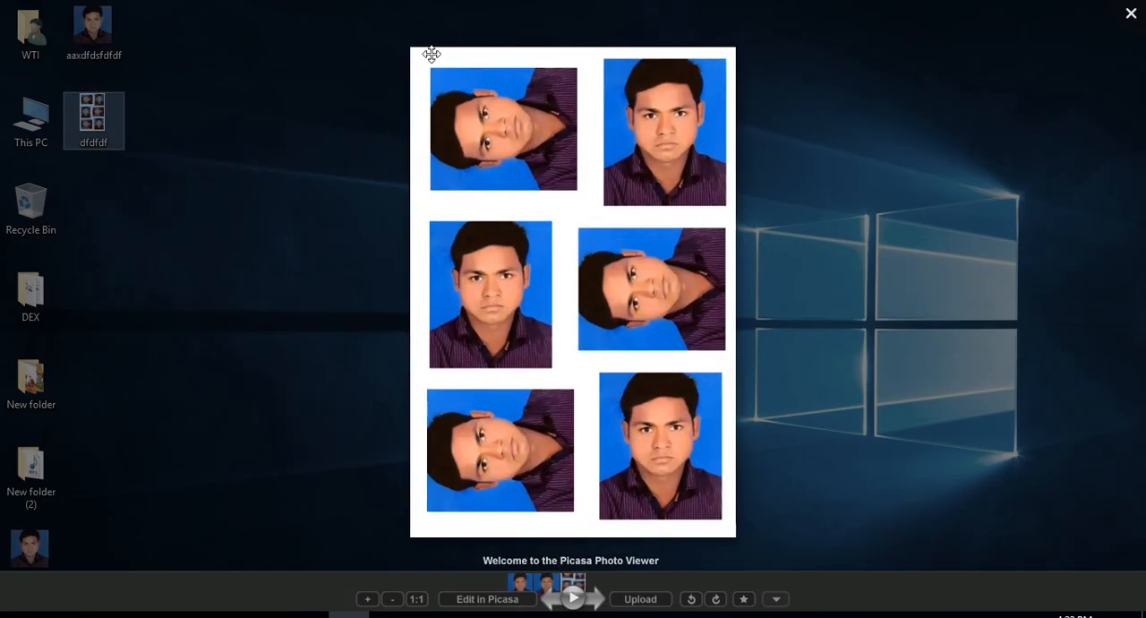
click(267, 614)
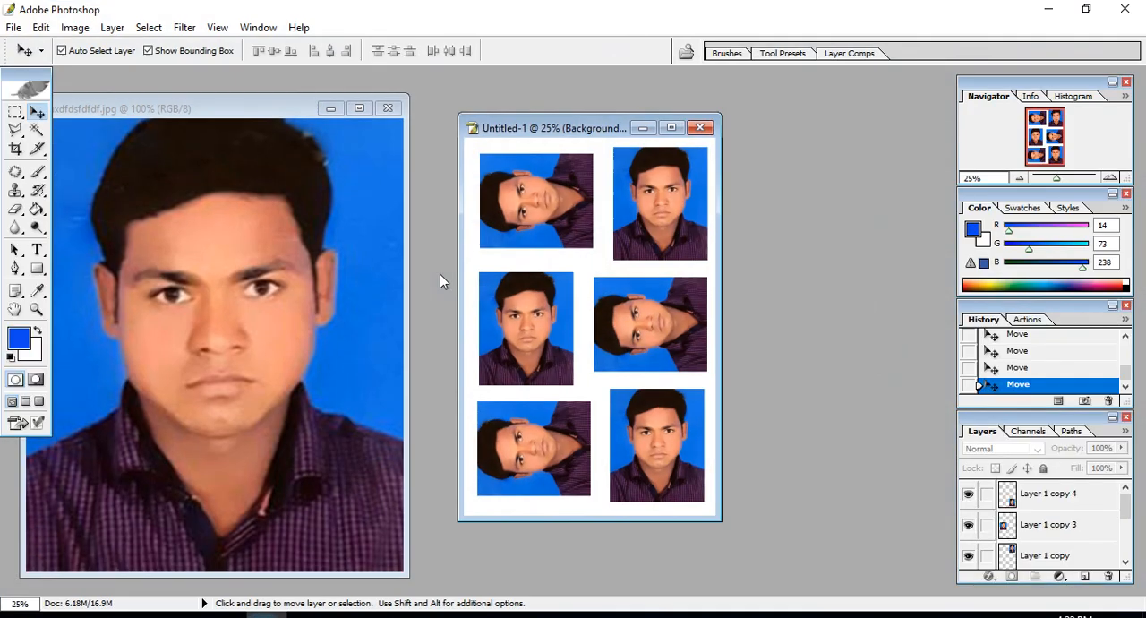
- Review the 4 x 6 preset in the new document settings and close them without creating a document
click(14, 31)
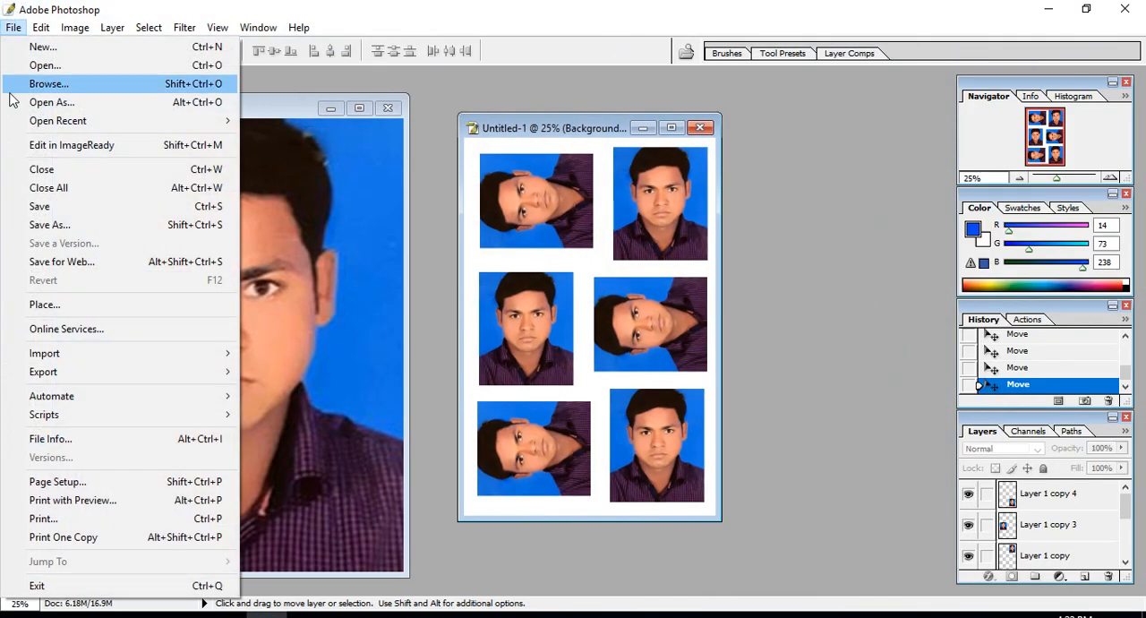
click(15, 48)
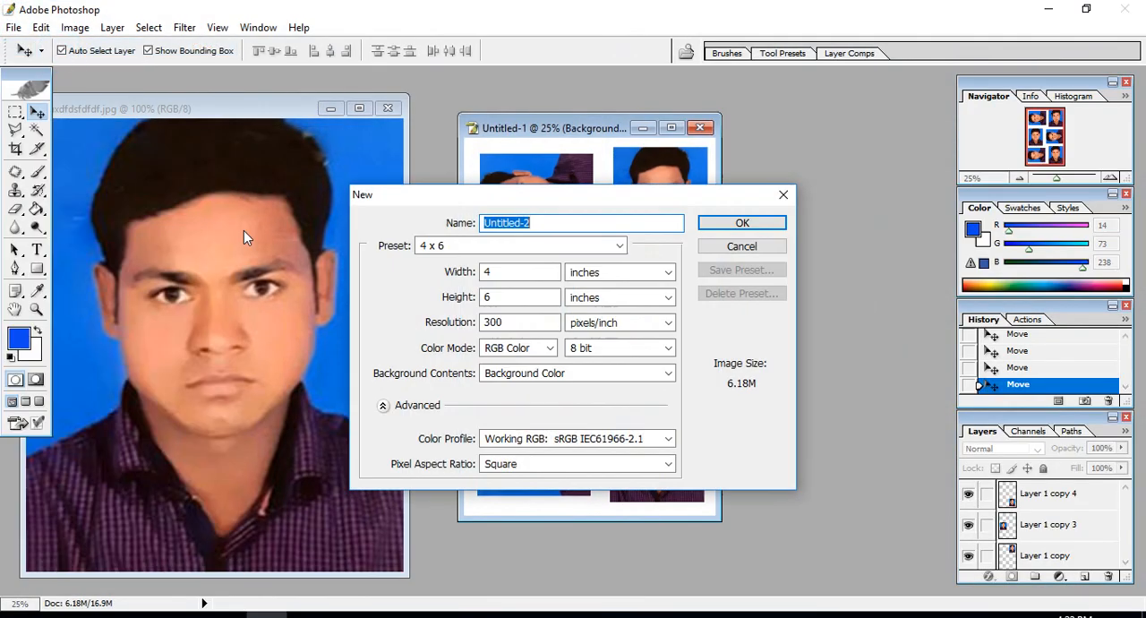
click(488, 245)
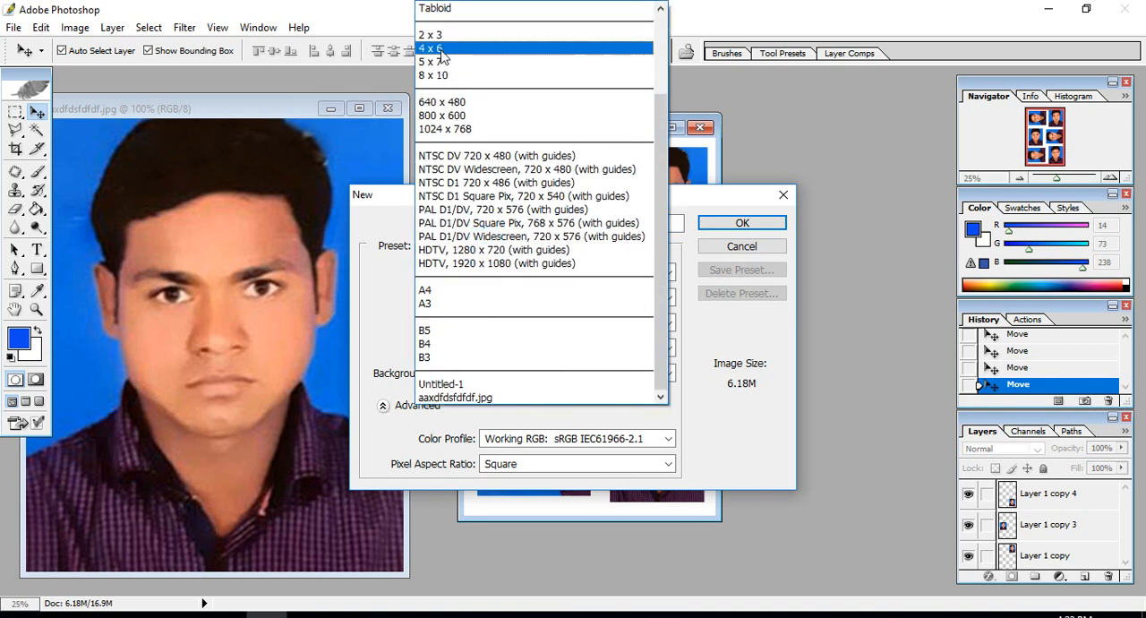
click(781, 13)
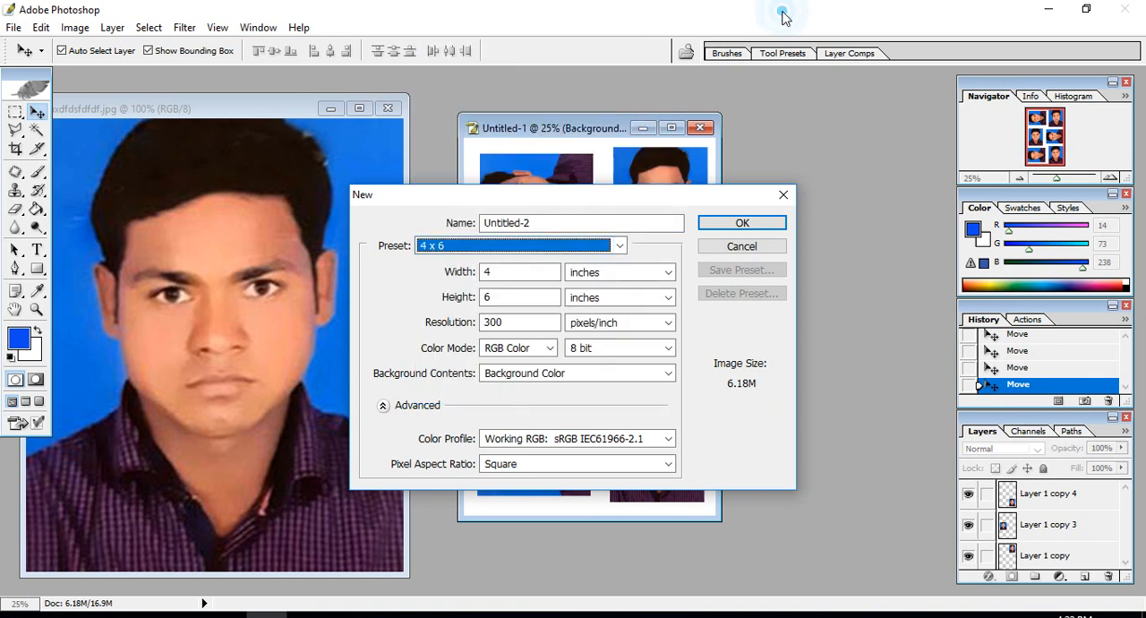
click(784, 195)
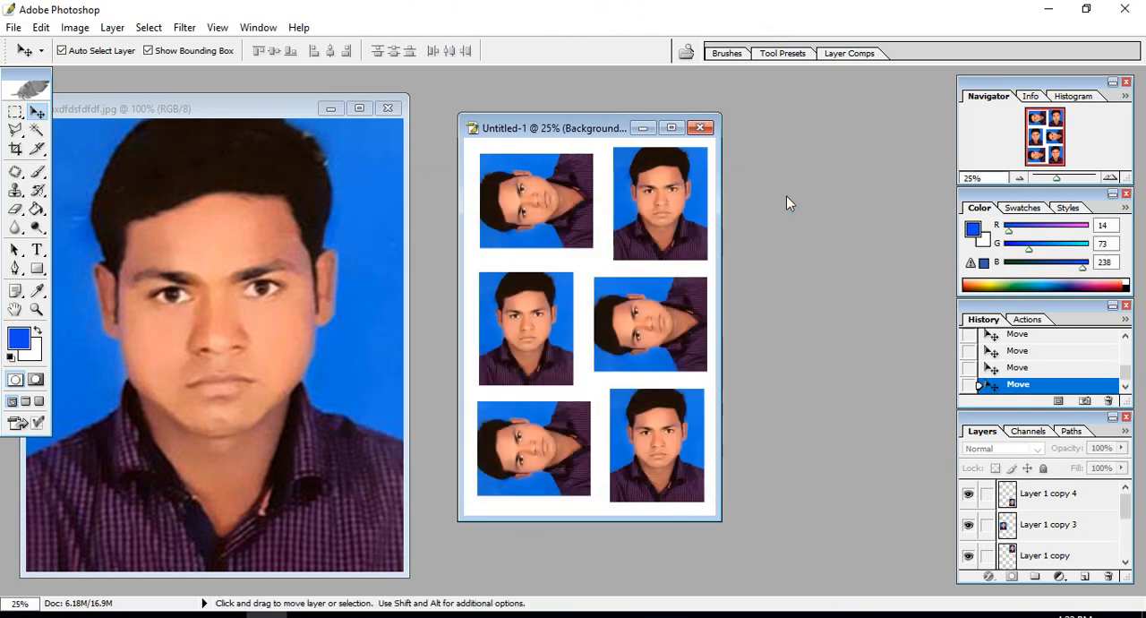
drag(569, 132, 650, 151)
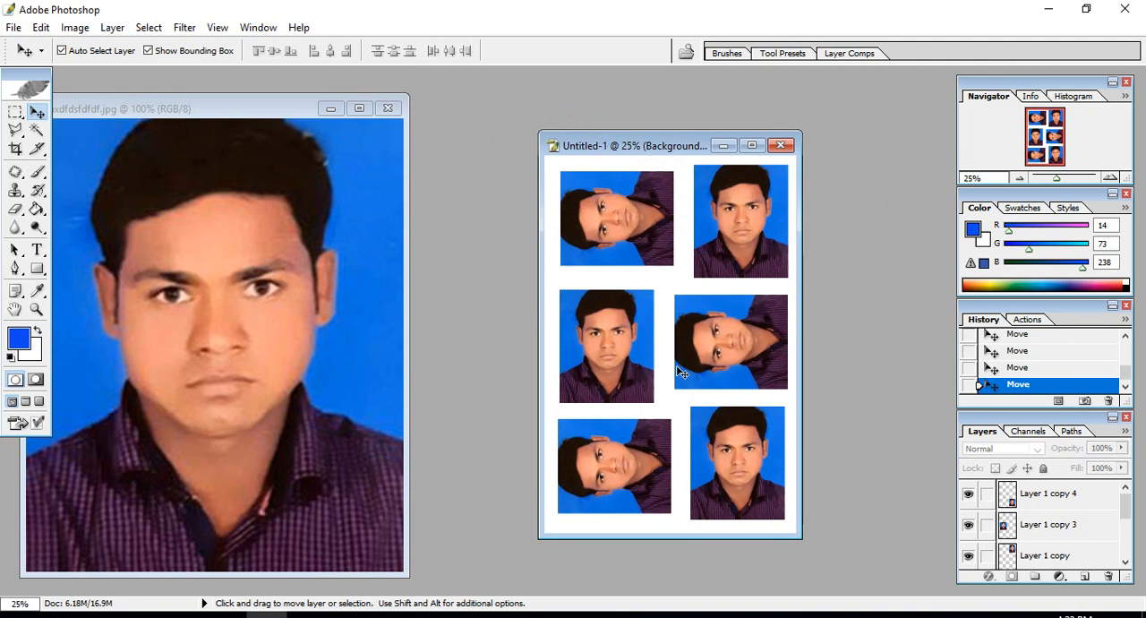
click(661, 141)
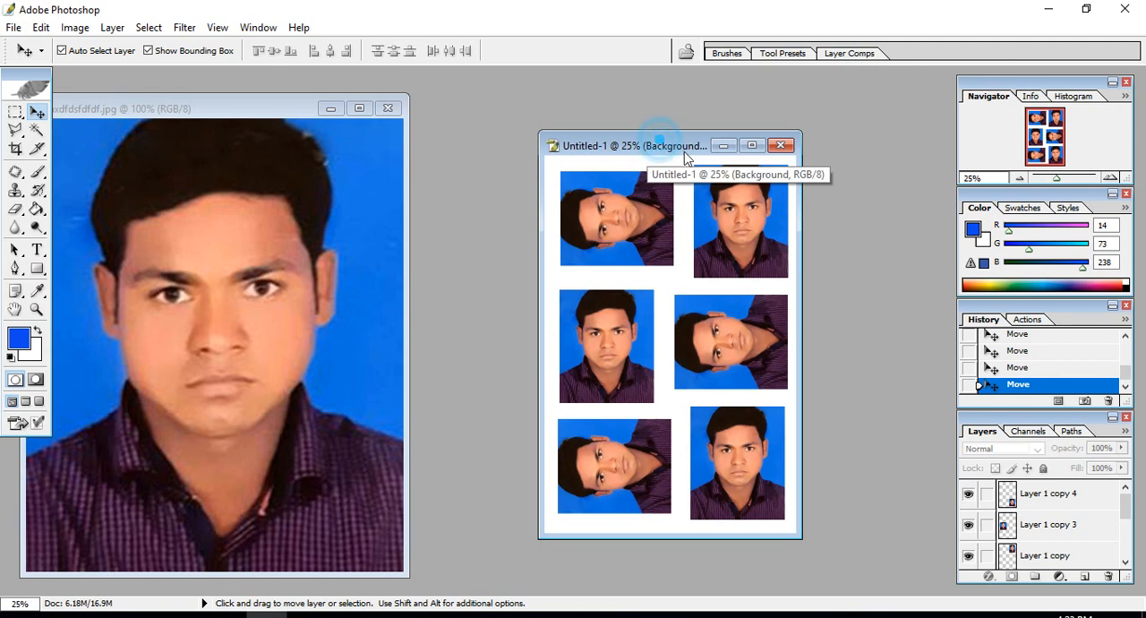